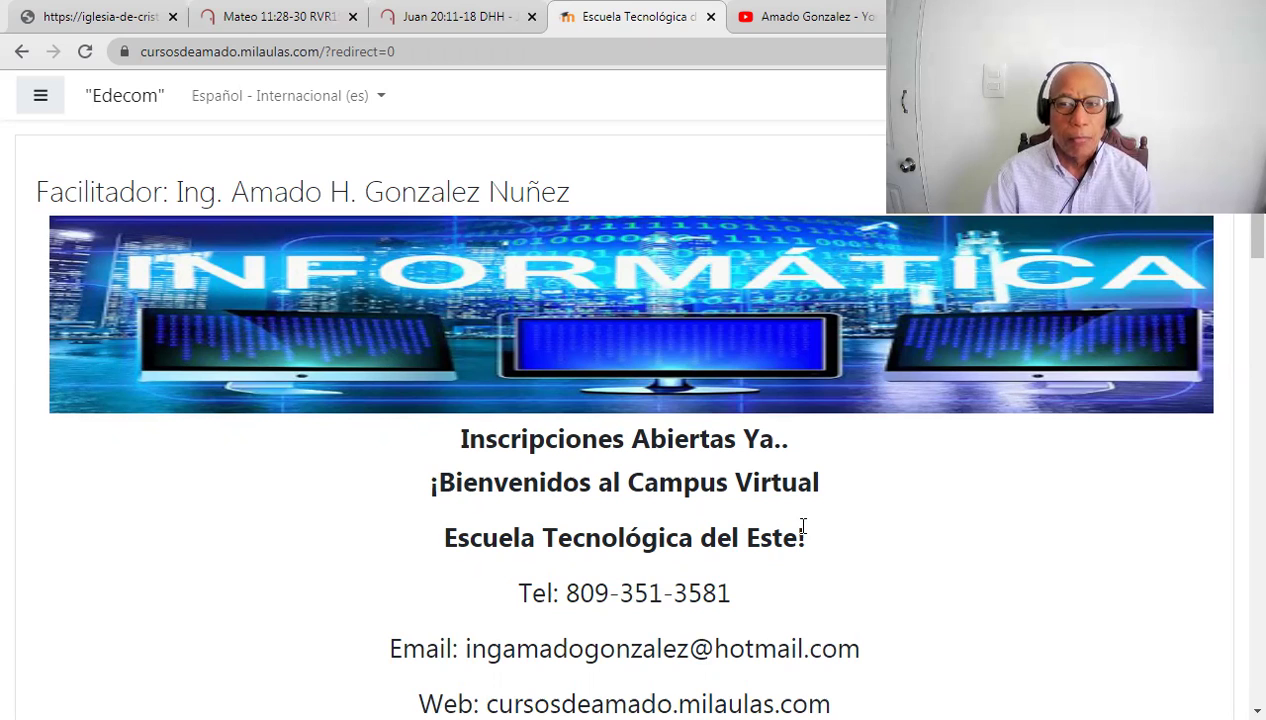
- Go to Administración del sitio's Usuarios tab and open the Crear un nuevo usuario form
{"action": "scroll", "coordinate": [1235, 280], "scroll_direction": "down", "scroll_amount": 4}
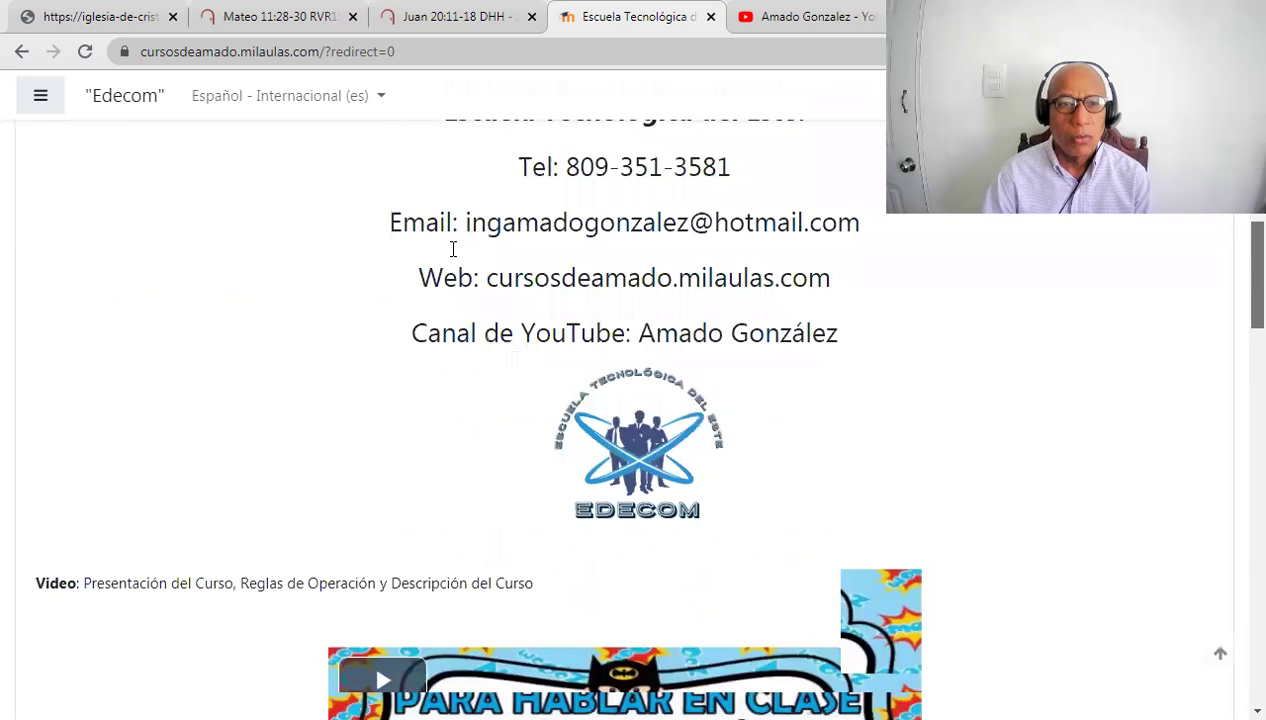
{"action": "scroll", "coordinate": [453, 249], "scroll_direction": "down", "scroll_amount": 1}
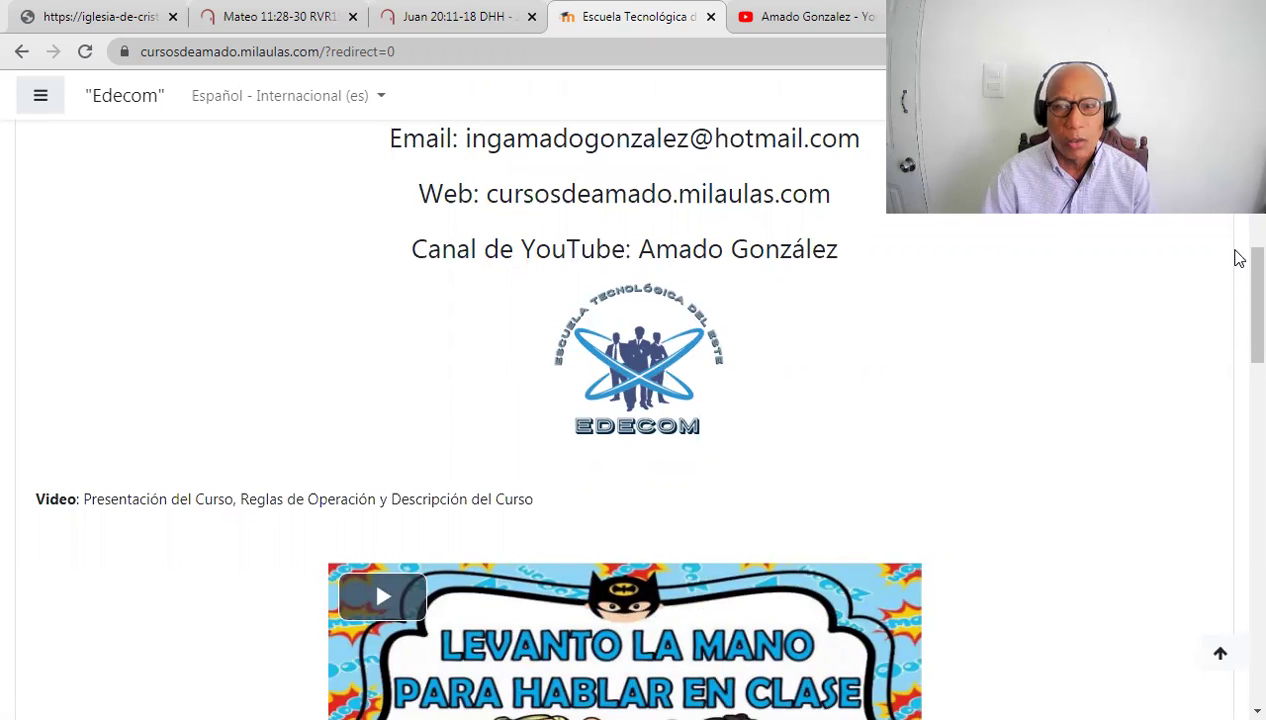
{"action": "scroll", "coordinate": [1235, 285], "scroll_direction": "up", "scroll_amount": 2}
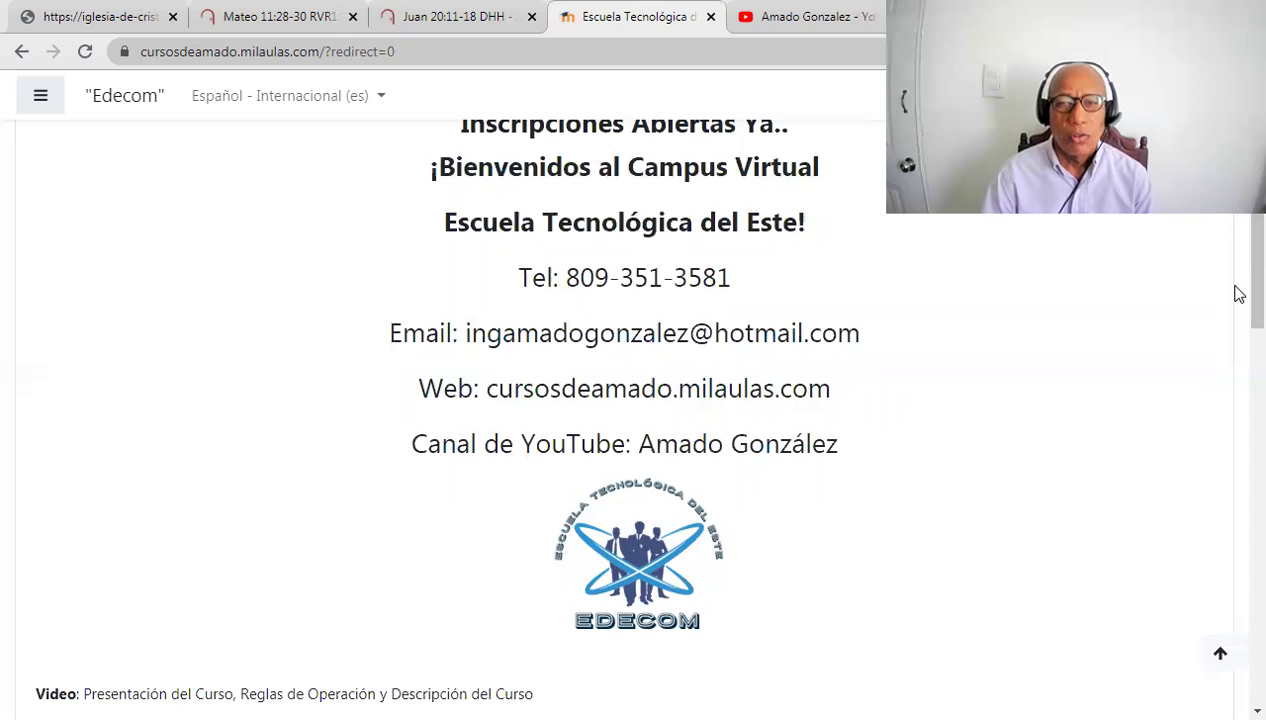
{"action": "scroll", "coordinate": [582, 272], "scroll_direction": "up", "scroll_amount": 2}
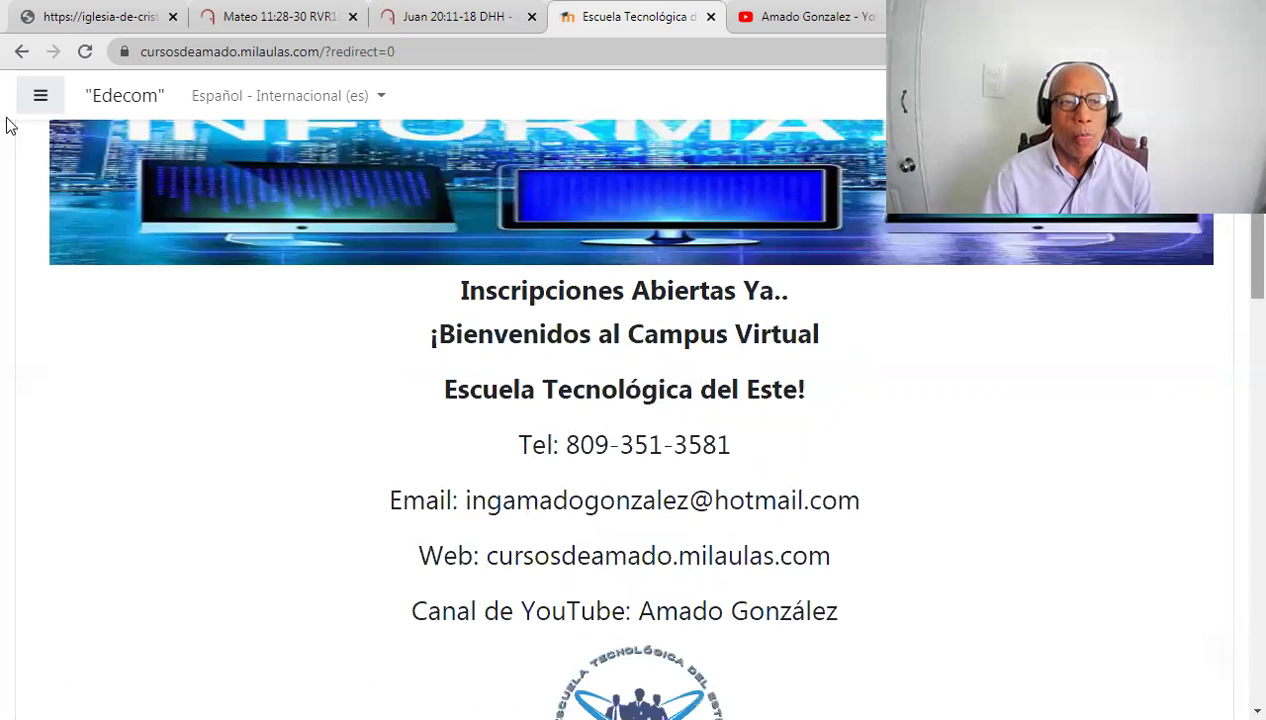
{"action": "left_click", "coordinate": [40, 95]}
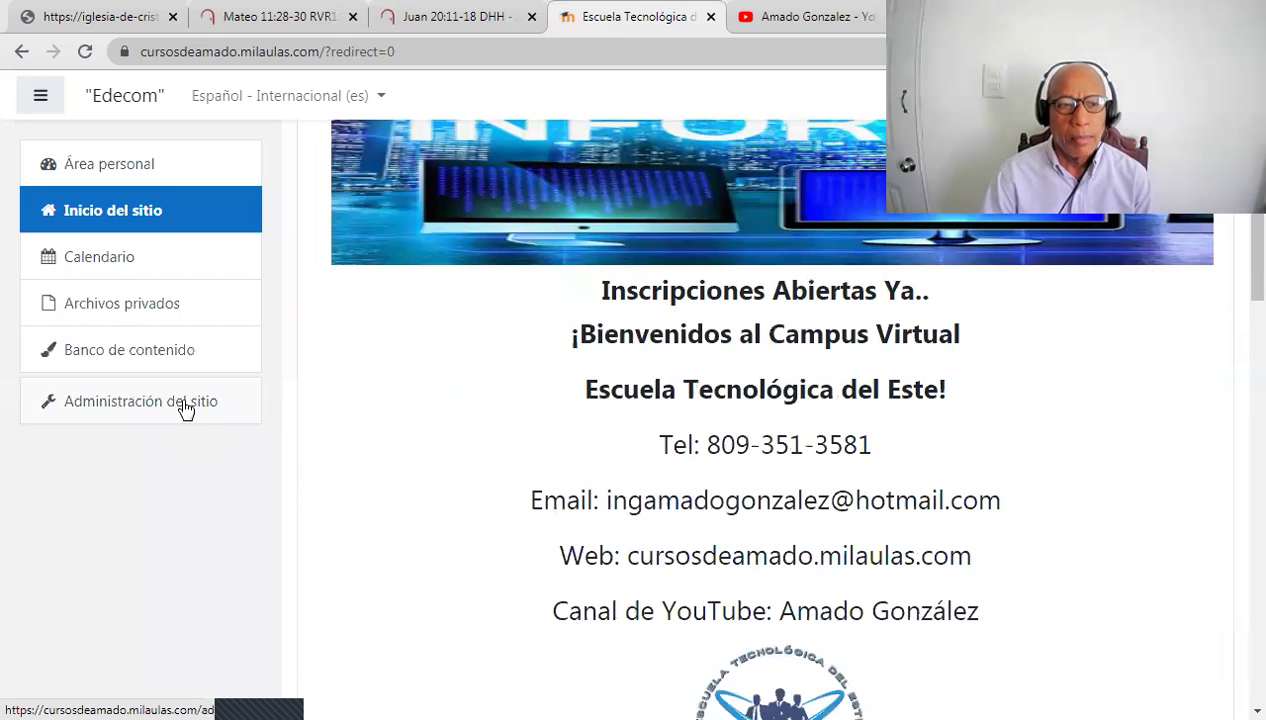
{"action": "left_click", "coordinate": [203, 410]}
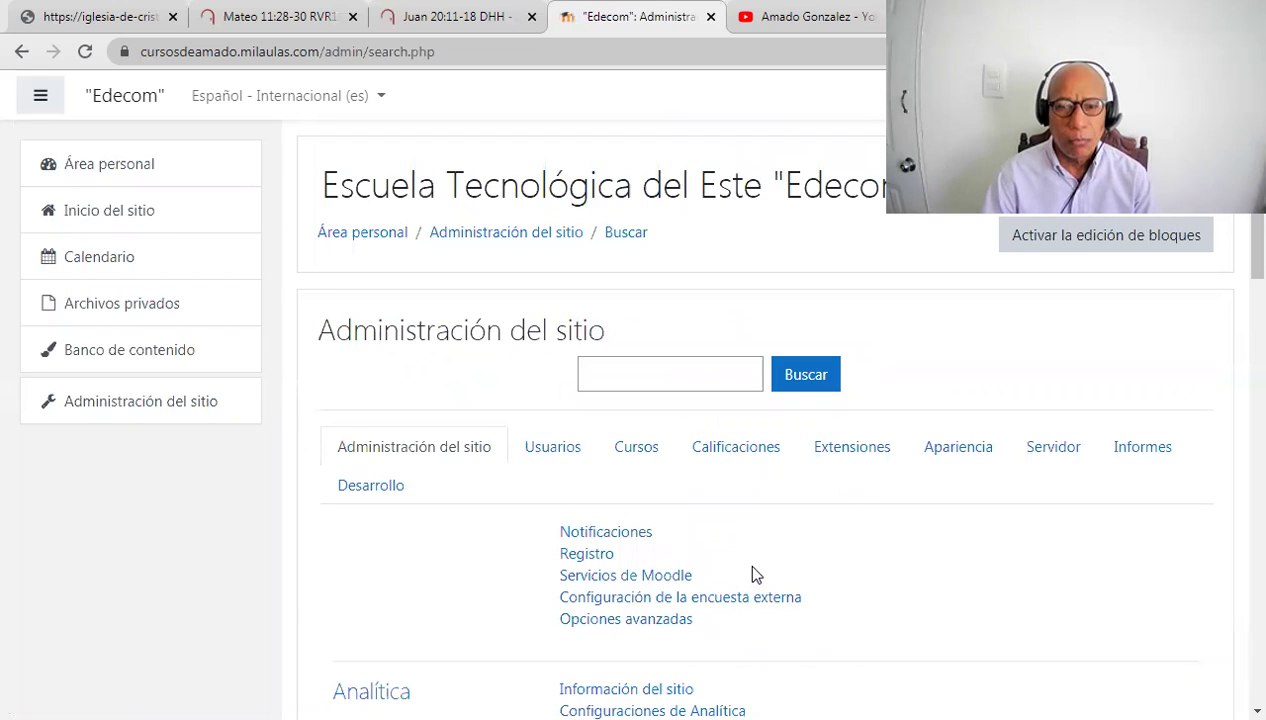
{"action": "scroll", "coordinate": [752, 570], "scroll_direction": "down", "scroll_amount": 1}
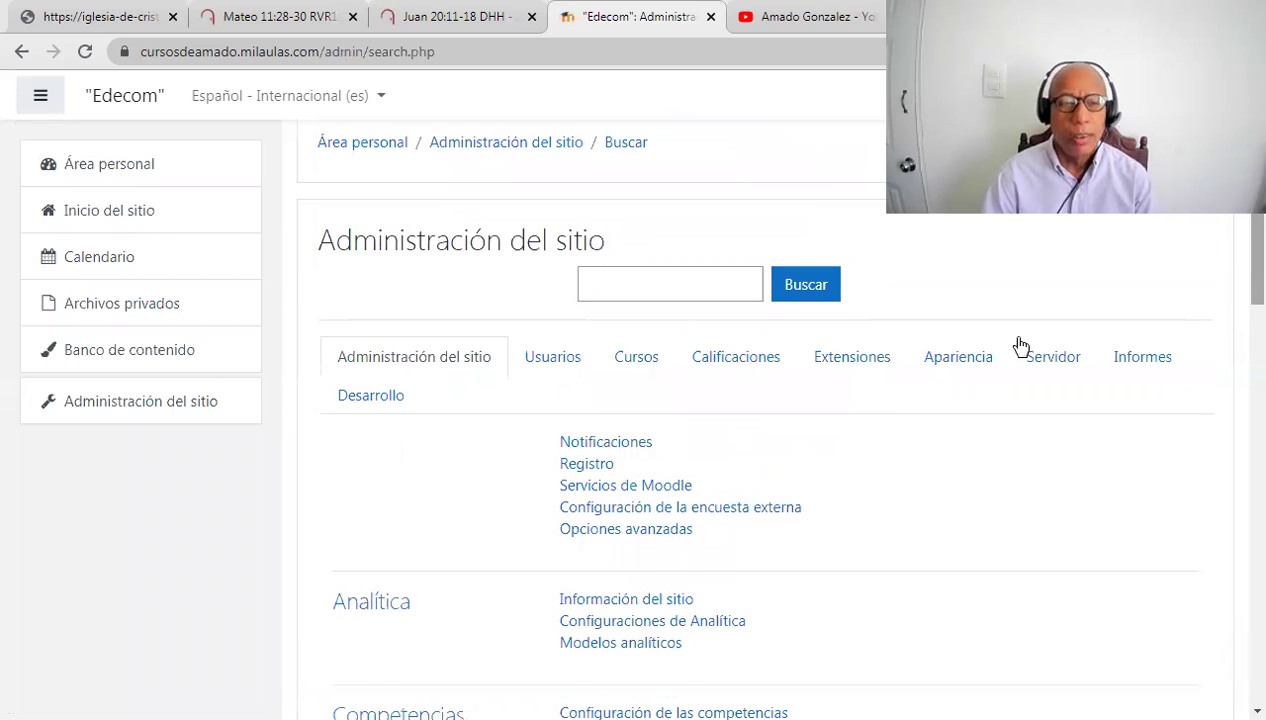
{"action": "left_click", "coordinate": [563, 363]}
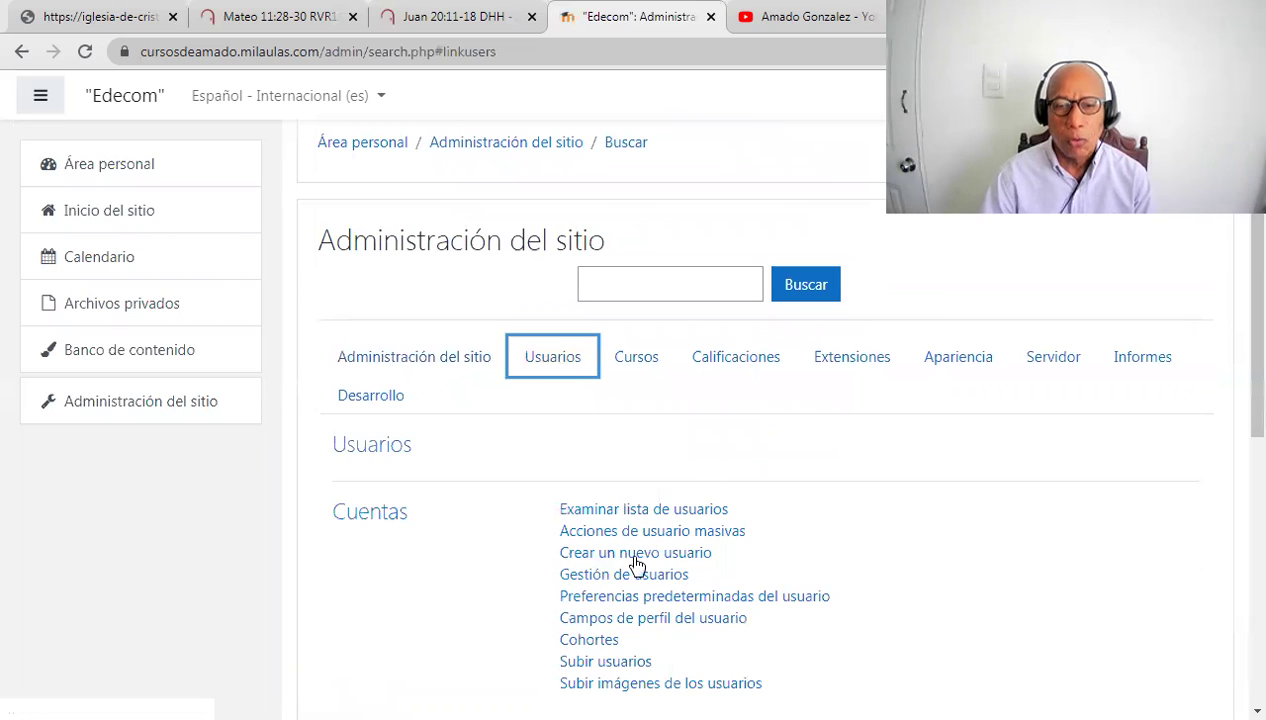
{"action": "left_click", "coordinate": [690, 556]}
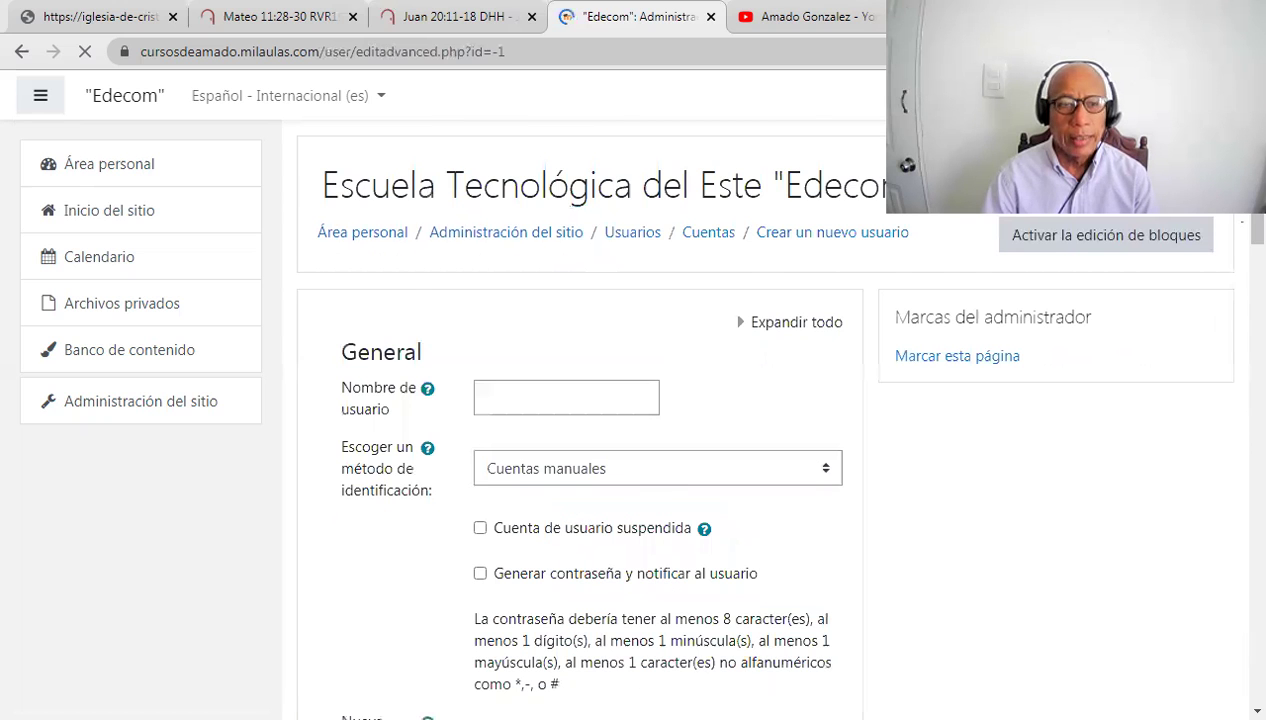
- Enter the new account's username in Nombre de usuario
{"action": "scroll", "coordinate": [610, 307], "scroll_direction": "down", "scroll_amount": 1}
{"action": "scroll", "coordinate": [553, 324], "scroll_direction": "up", "scroll_amount": 1}
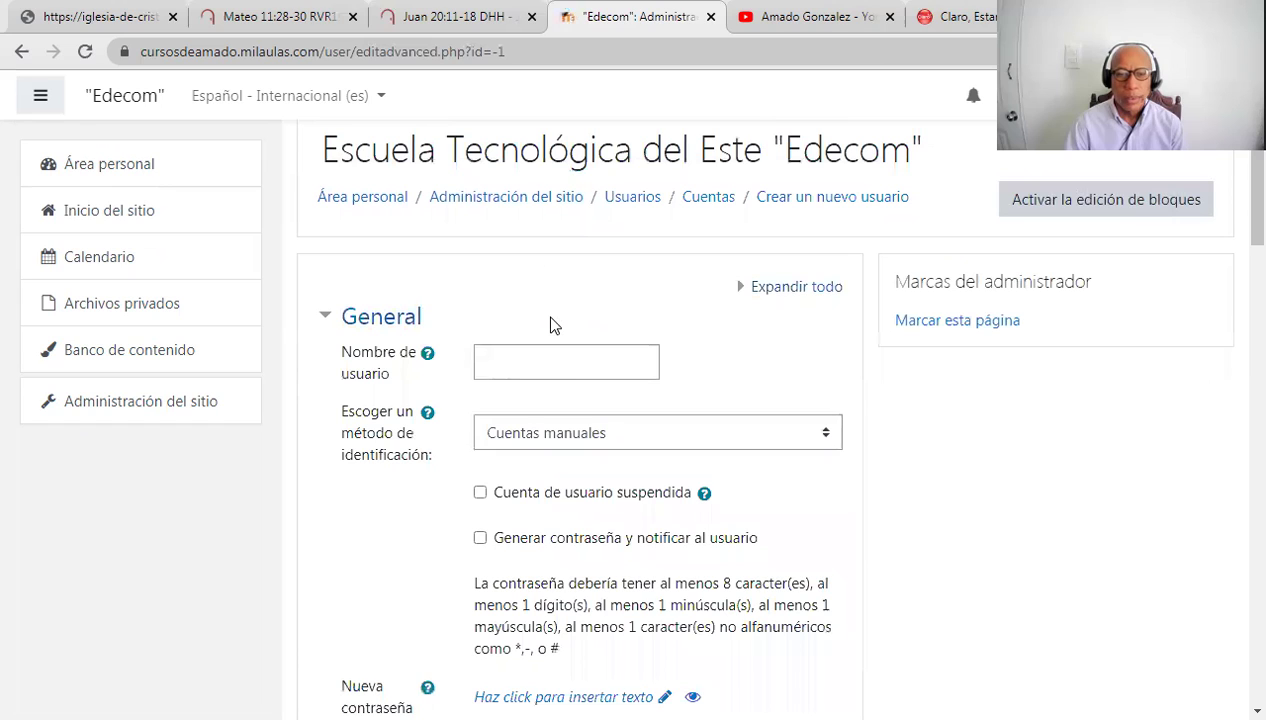
{"action": "left_click", "coordinate": [595, 360]}
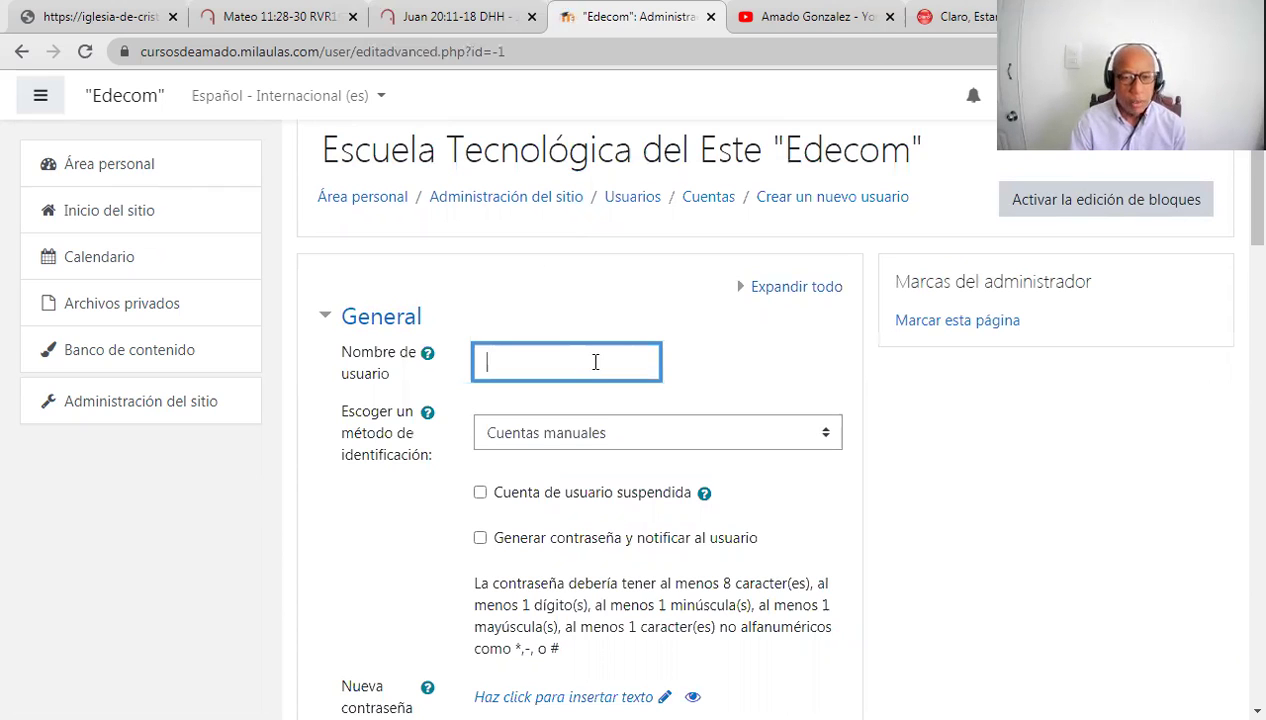
{"action": "type", "text": "lidia"}
- Set the account password under Nueva contraseña, meeting the complexity rules
{"action": "scroll", "coordinate": [575, 403], "scroll_direction": "down", "scroll_amount": 1}
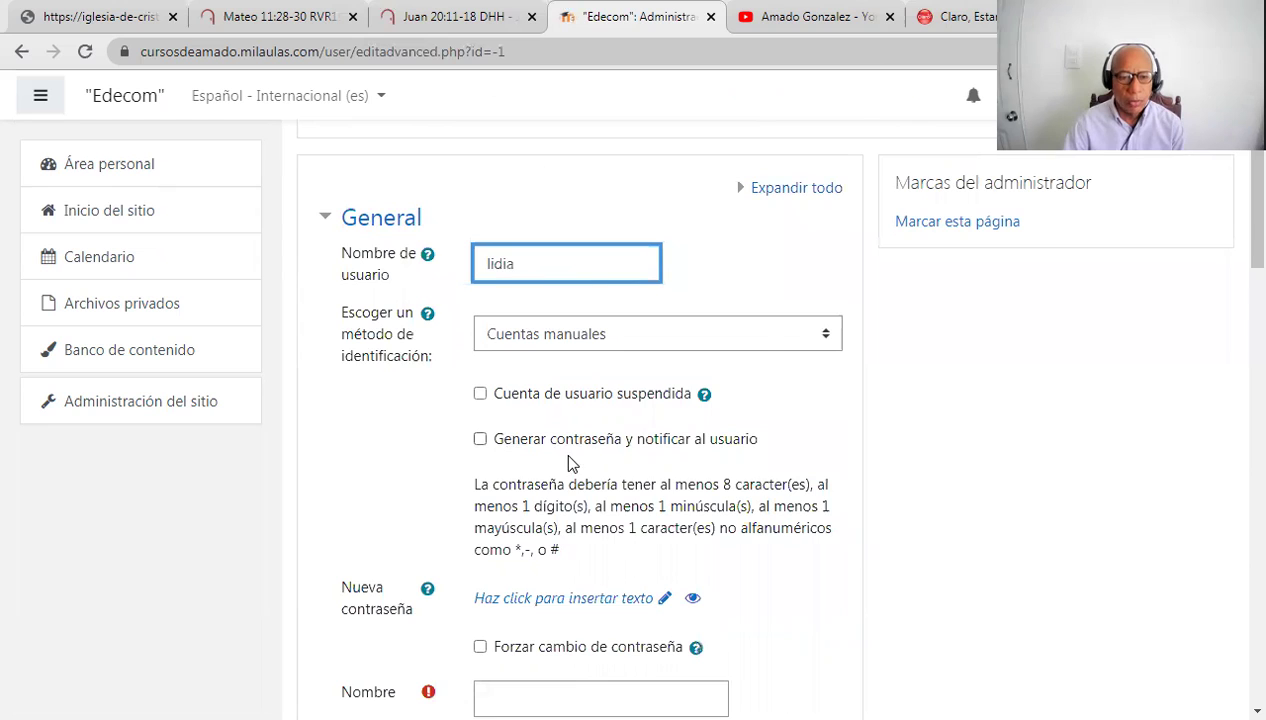
{"action": "scroll", "coordinate": [568, 460], "scroll_direction": "down", "scroll_amount": 2}
{"action": "scroll", "coordinate": [520, 418], "scroll_direction": "down", "scroll_amount": 1}
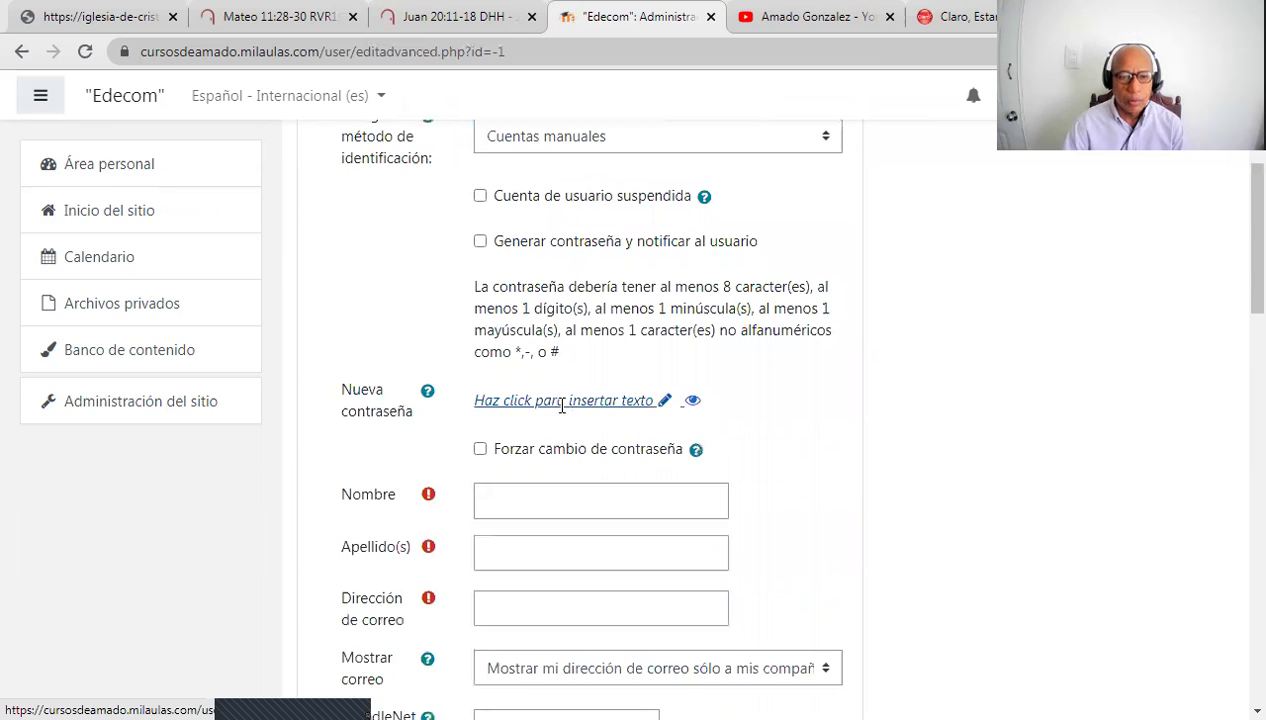
{"action": "left_click", "coordinate": [565, 402]}
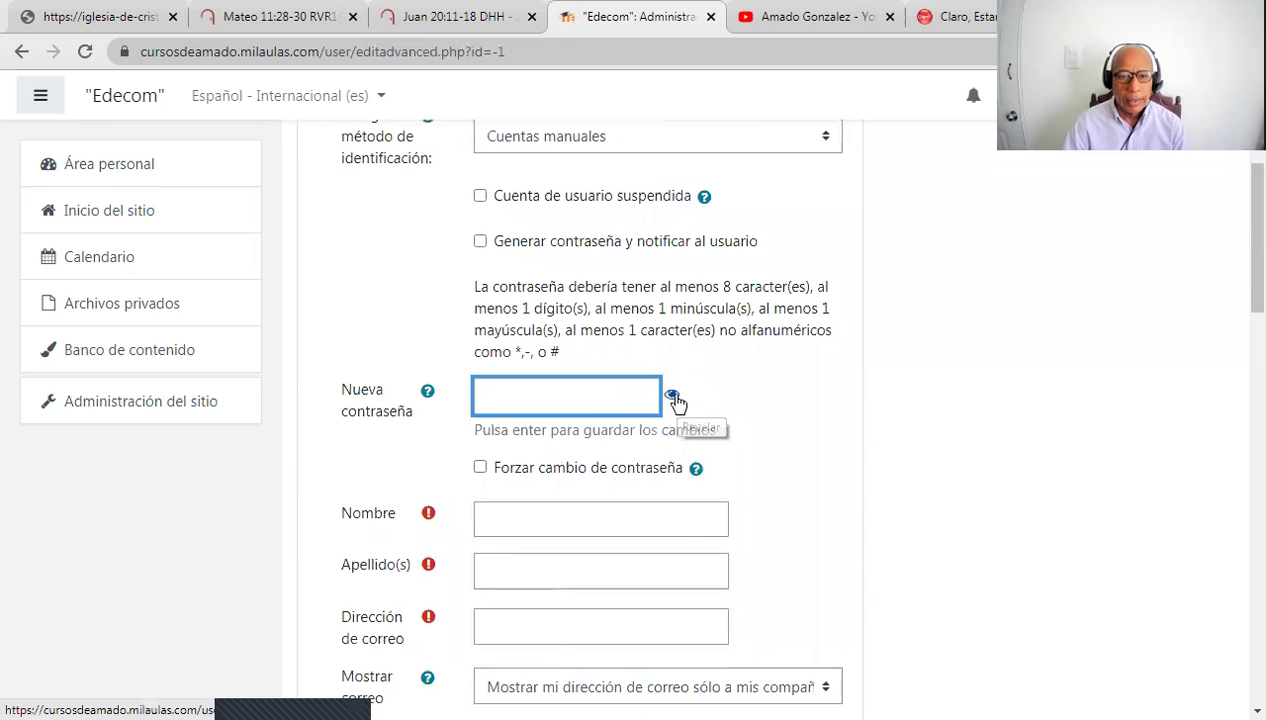
{"action": "key", "text": "Tab"}
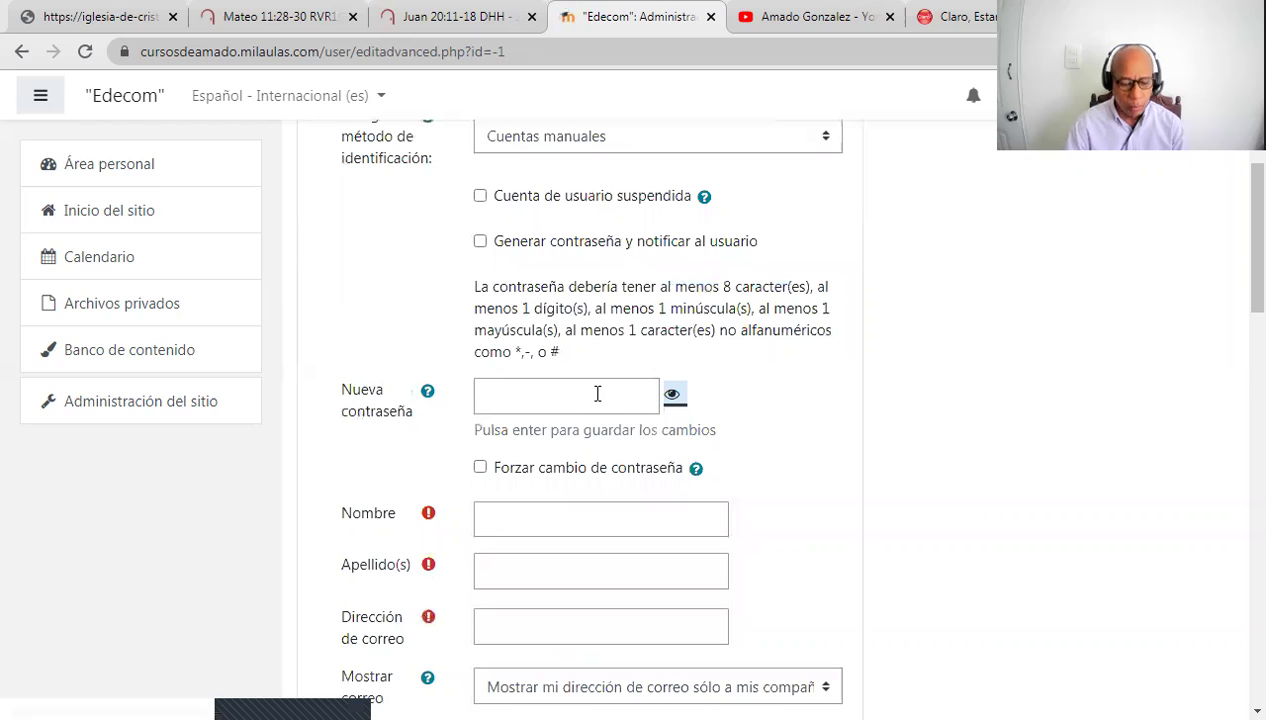
{"action": "left_click", "coordinate": [597, 394]}
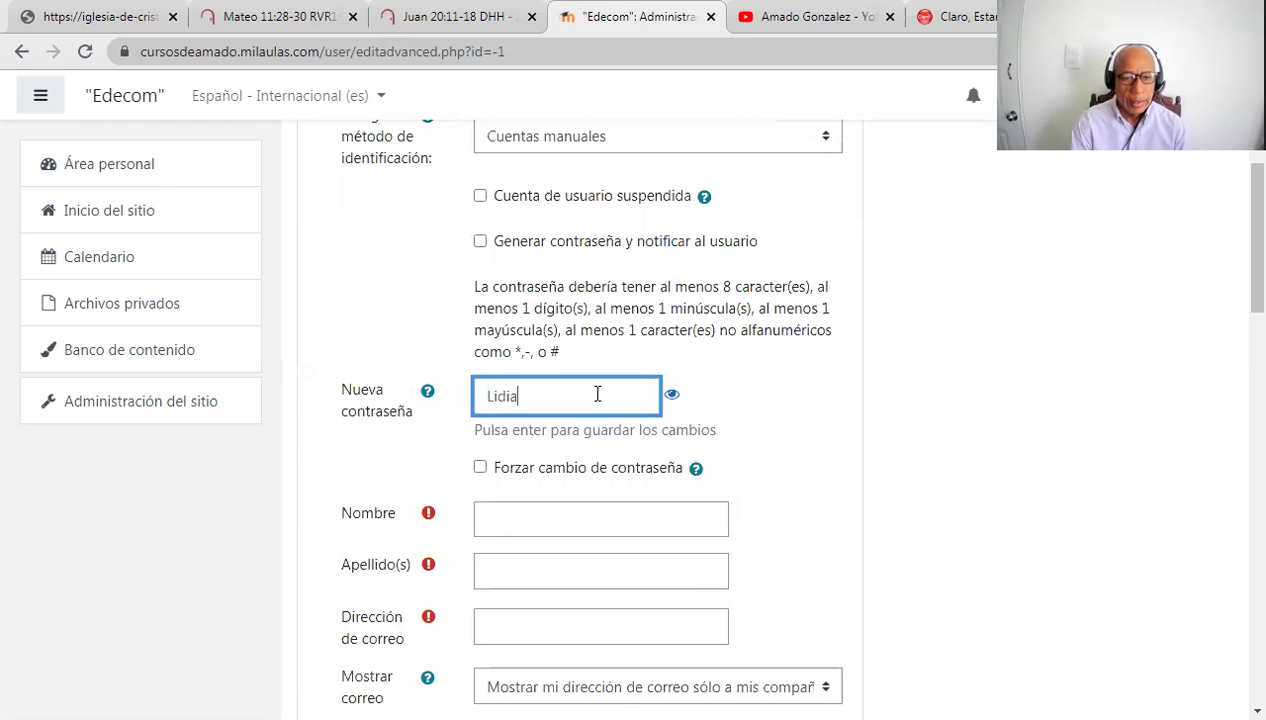
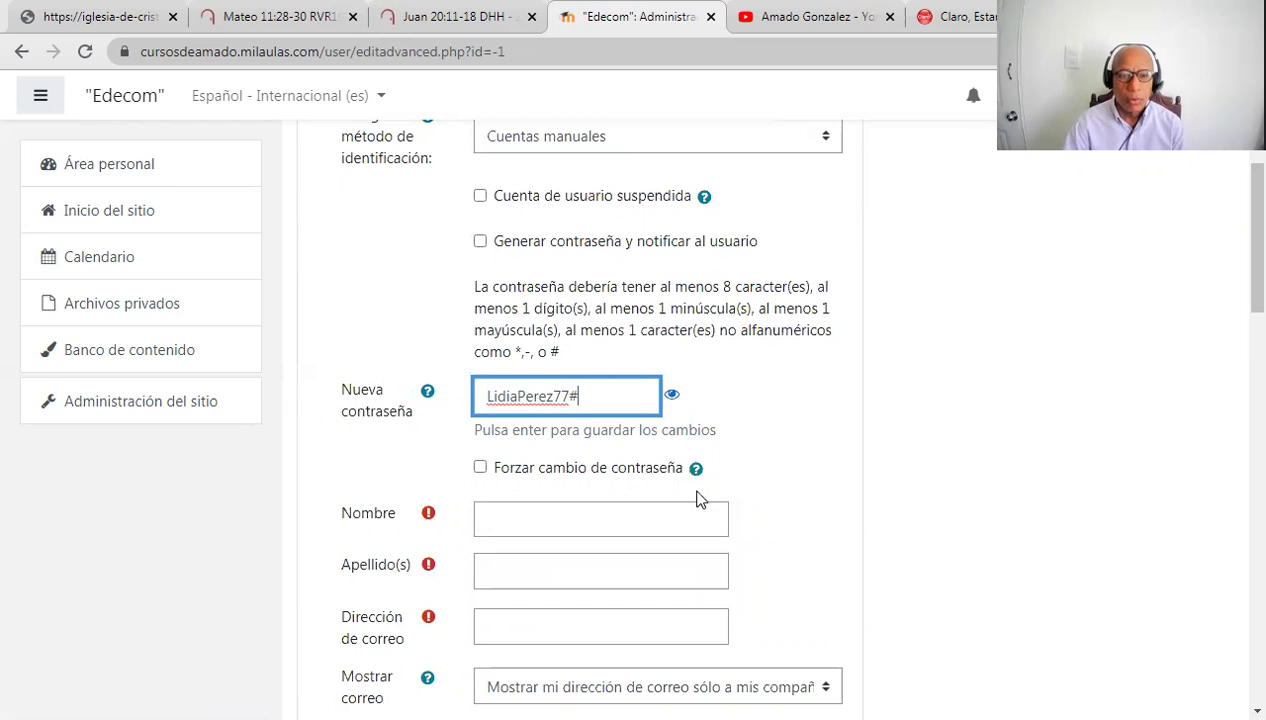
{"action": "left_click", "coordinate": [653, 534]}
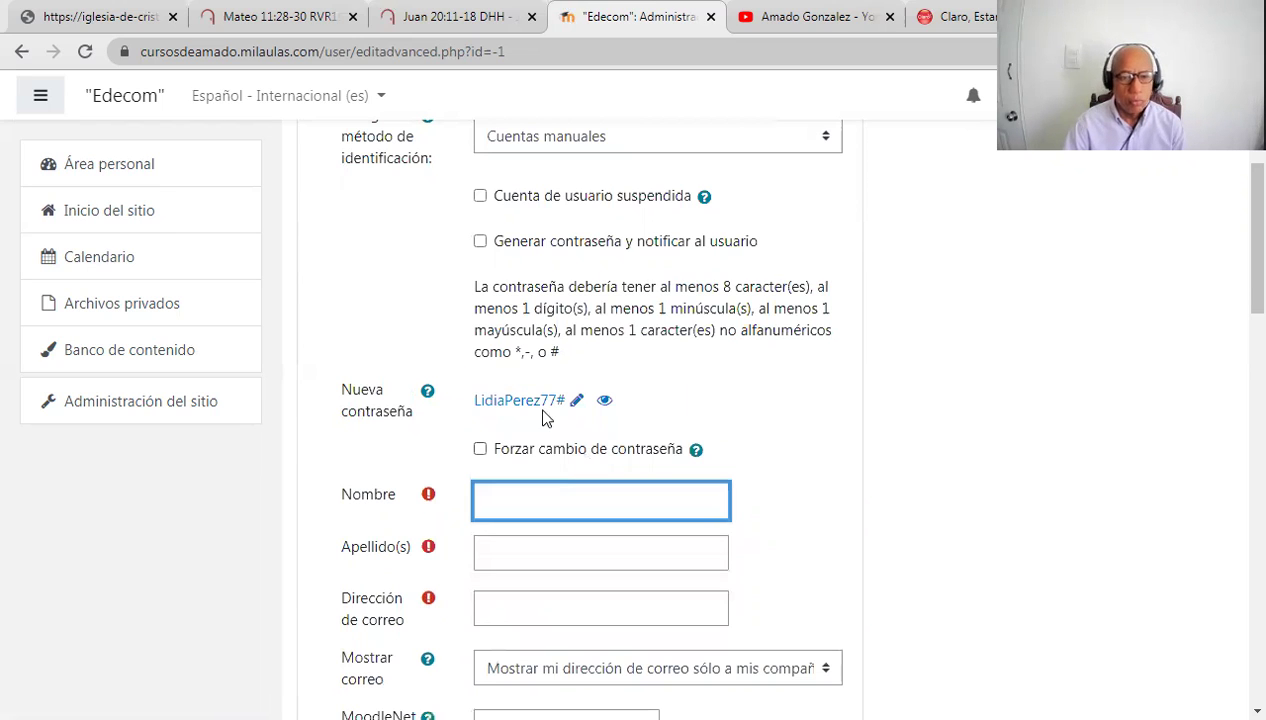
- Fill in the user's first name, surname and e-mail address
{"action": "left_click", "coordinate": [606, 403]}
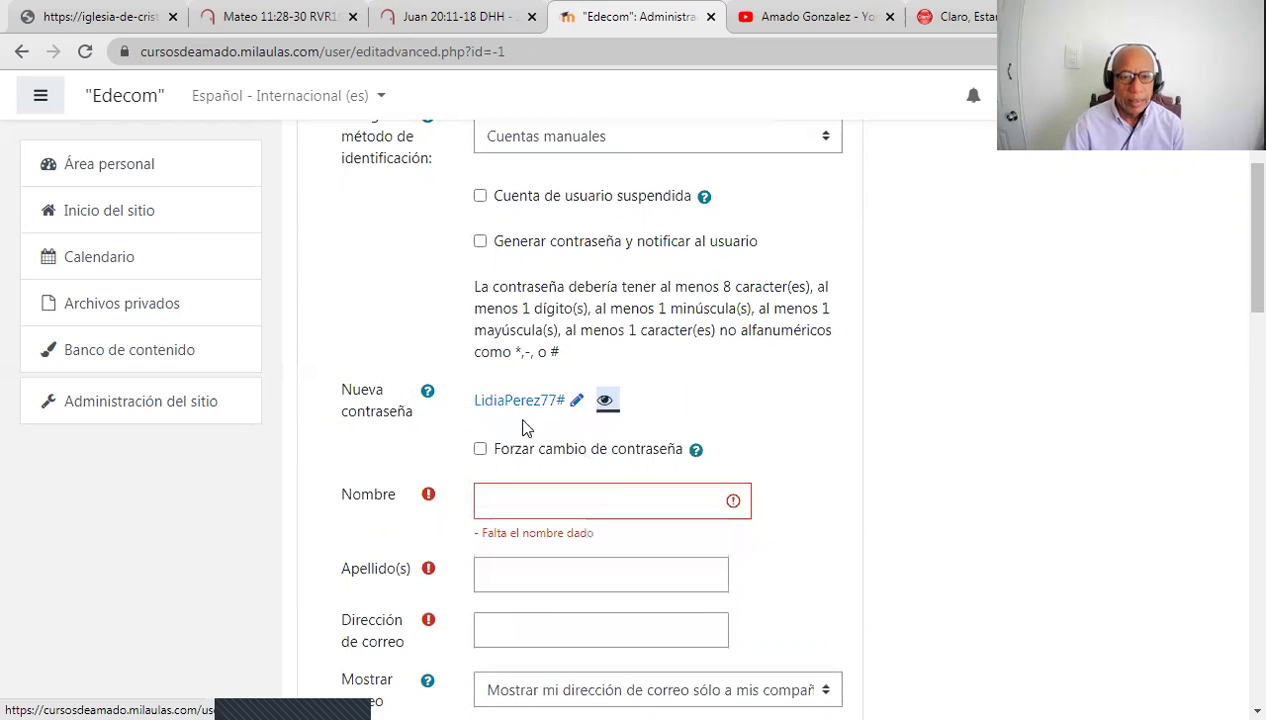
{"action": "left_click", "coordinate": [538, 498]}
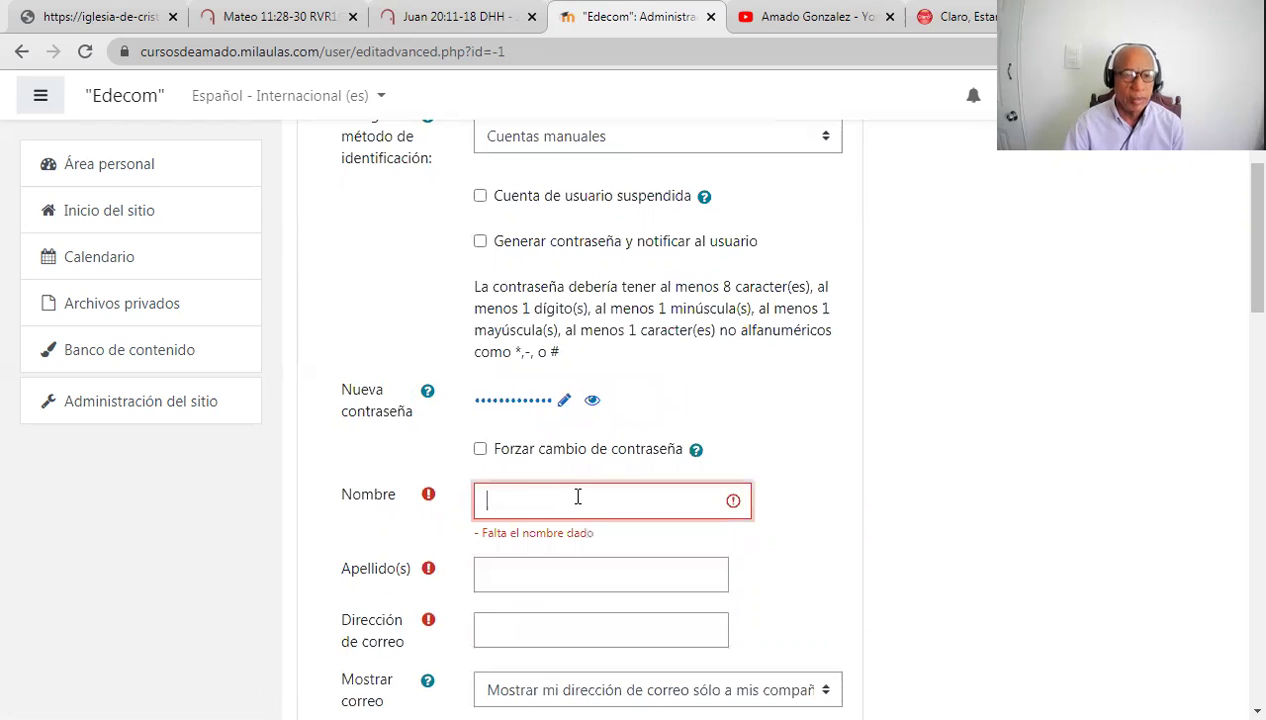
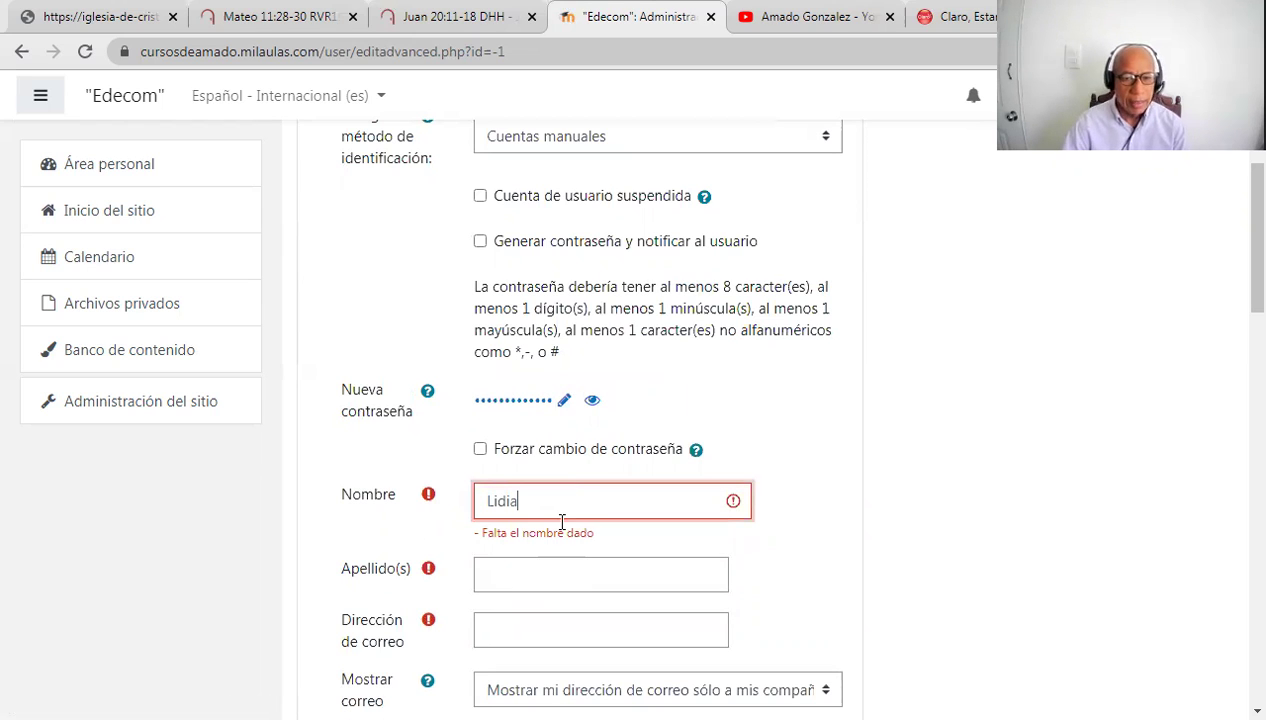
{"action": "left_click", "coordinate": [577, 569]}
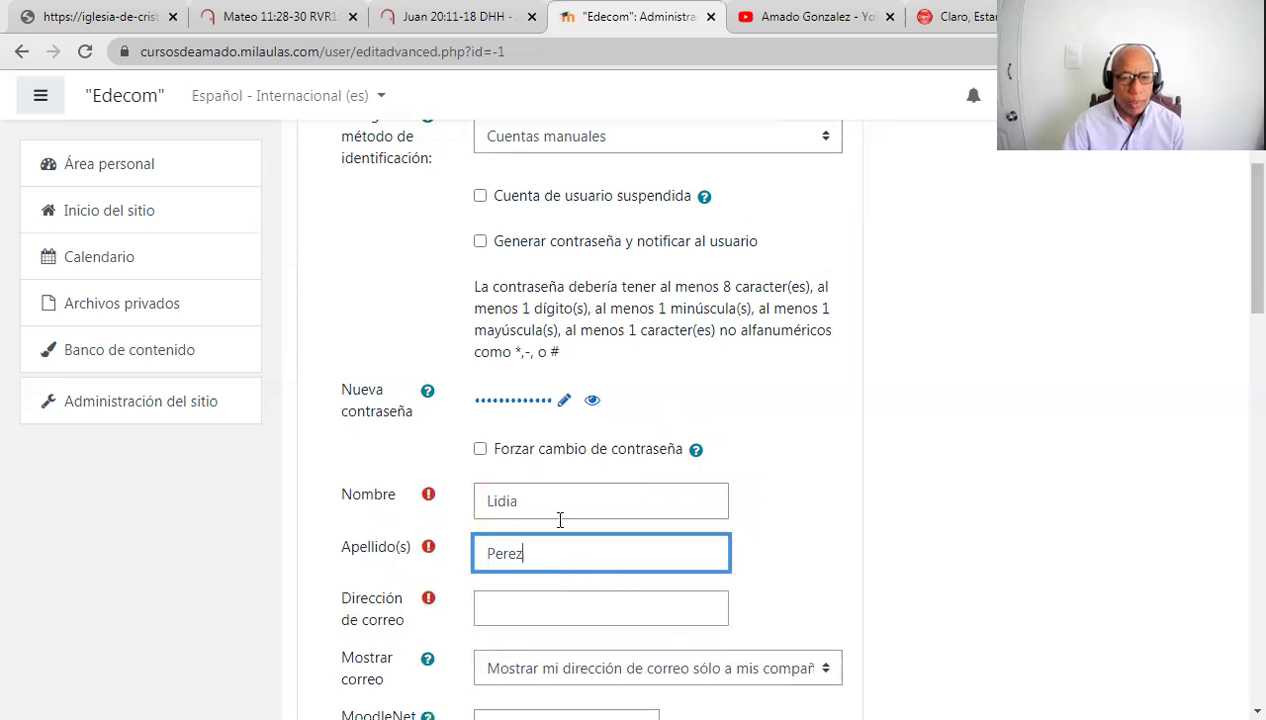
{"action": "scroll", "coordinate": [560, 519], "scroll_direction": "down", "scroll_amount": 1}
{"action": "left_click", "coordinate": [572, 508]}
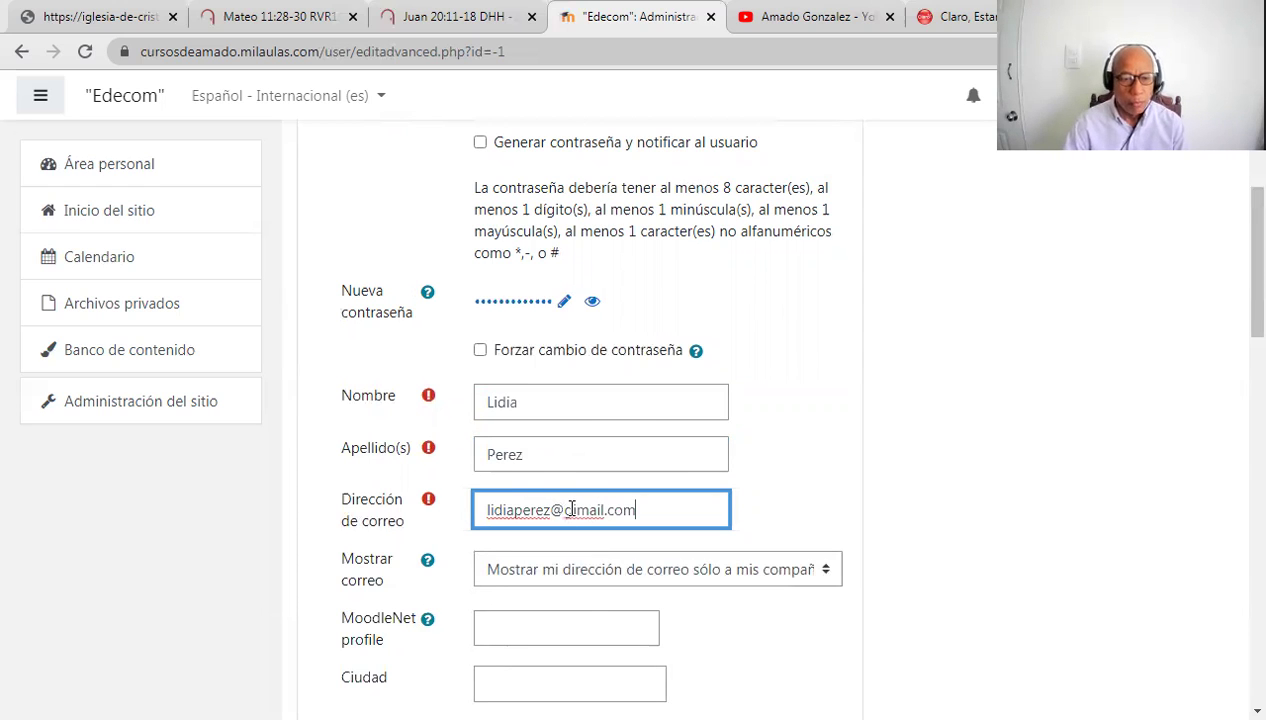
- Enter the user's city and set the country to República Dominicana
{"action": "scroll", "coordinate": [571, 508], "scroll_direction": "down", "scroll_amount": 1}
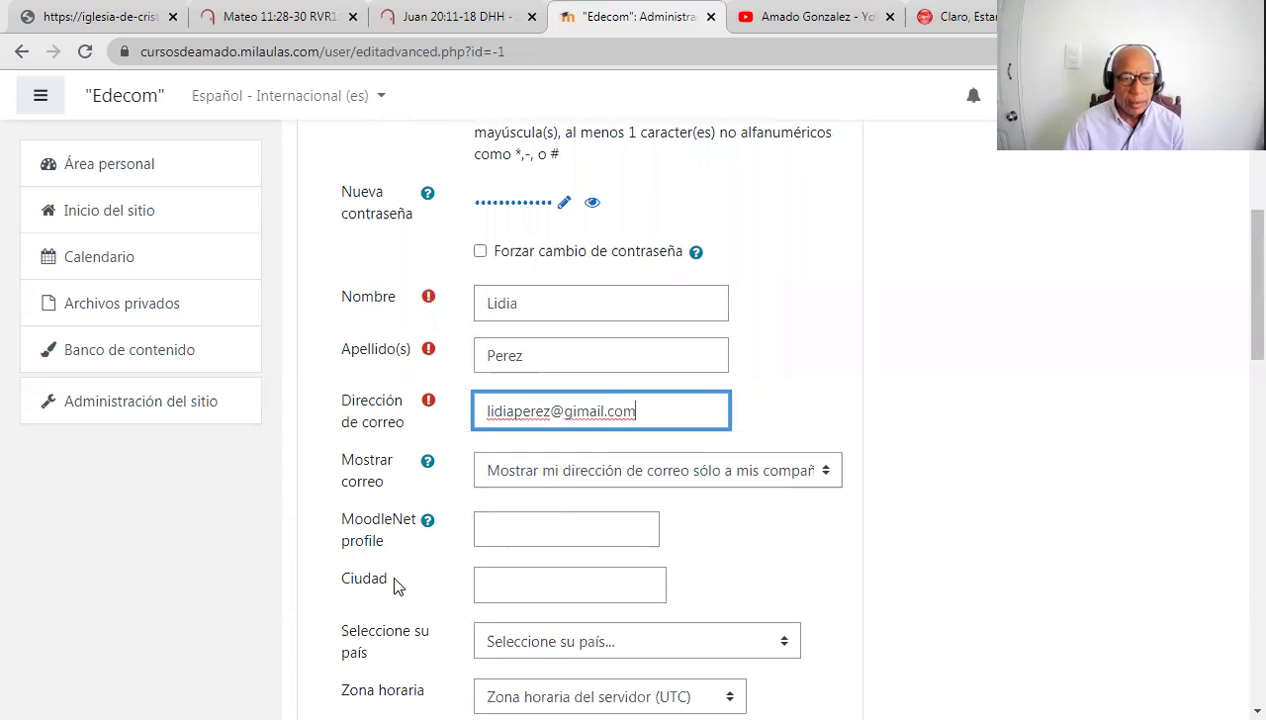
{"action": "left_click", "coordinate": [543, 584]}
{"action": "type", "text": "H"}
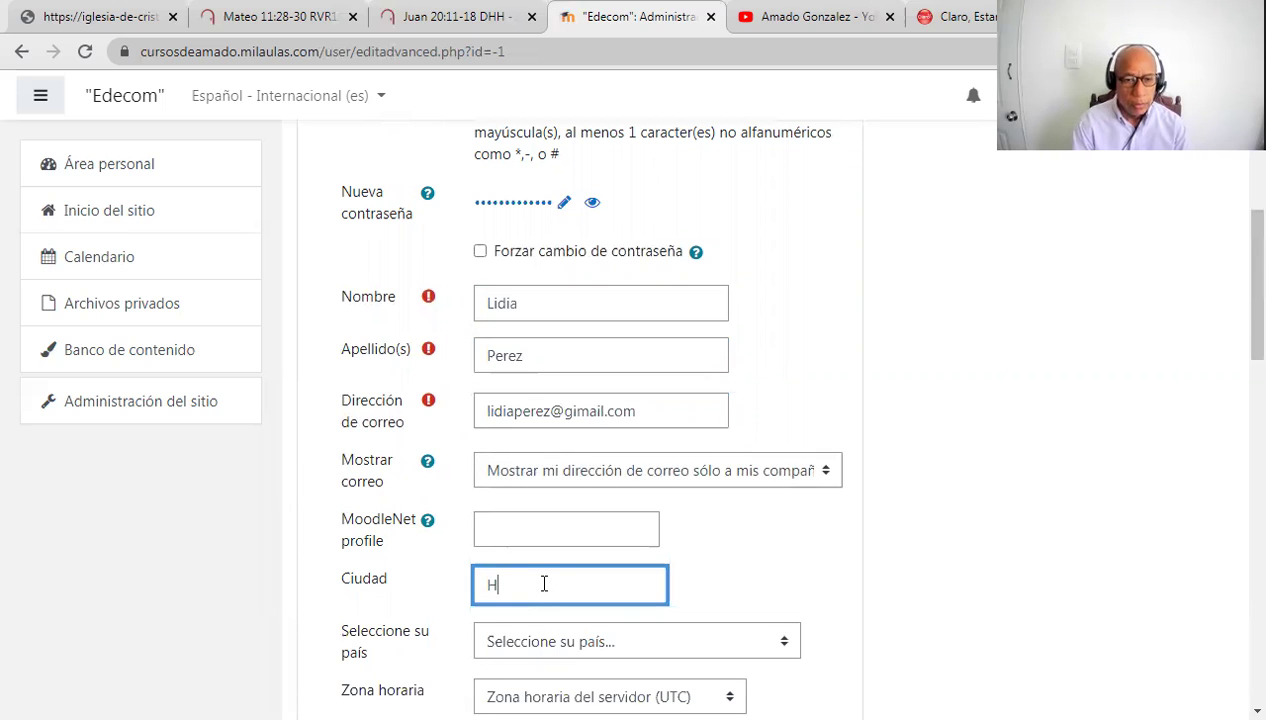
{"action": "type", "text": "iguey"}
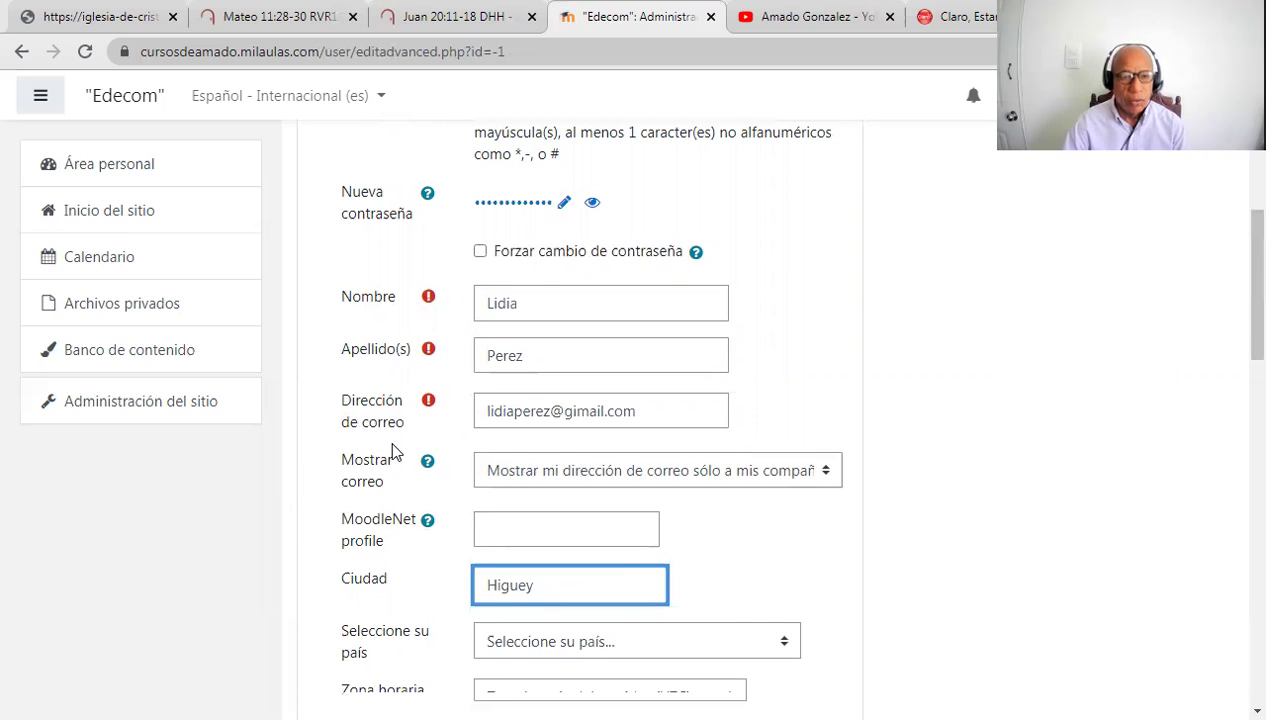
{"action": "scroll", "coordinate": [515, 455], "scroll_direction": "down", "scroll_amount": 2}
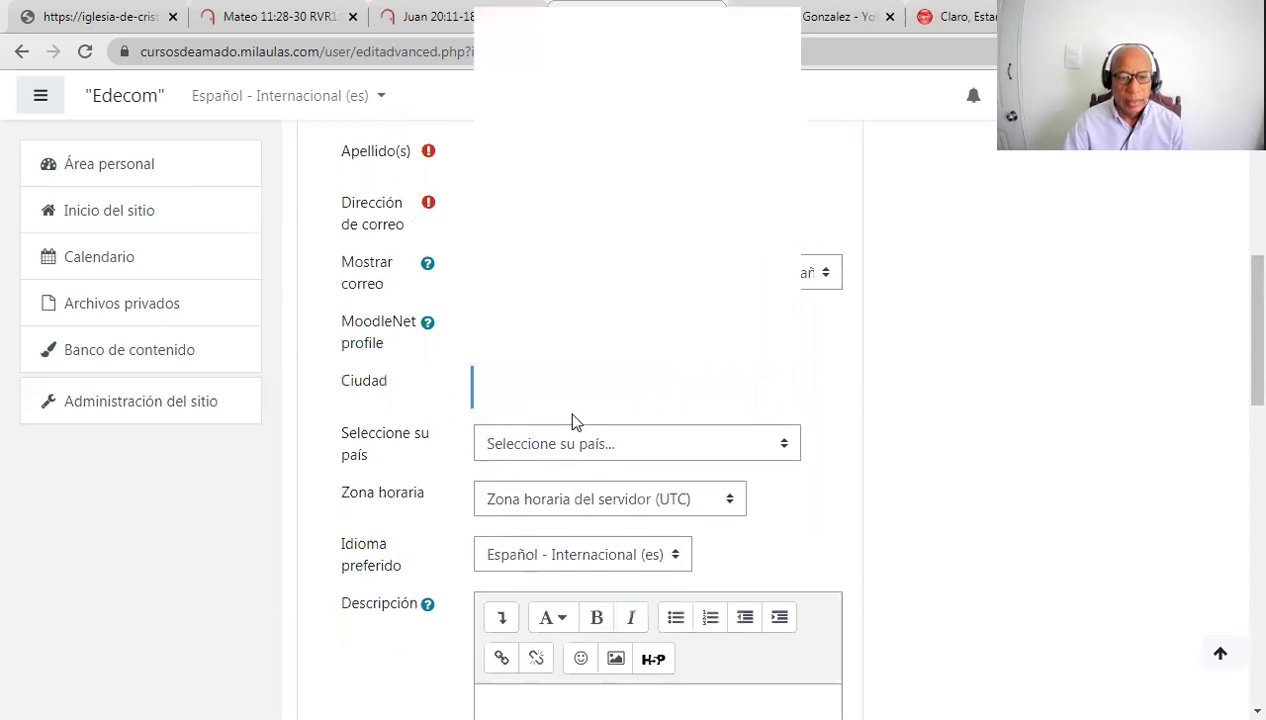
{"action": "left_click", "coordinate": [575, 428]}
{"action": "type", "text": "rep"}
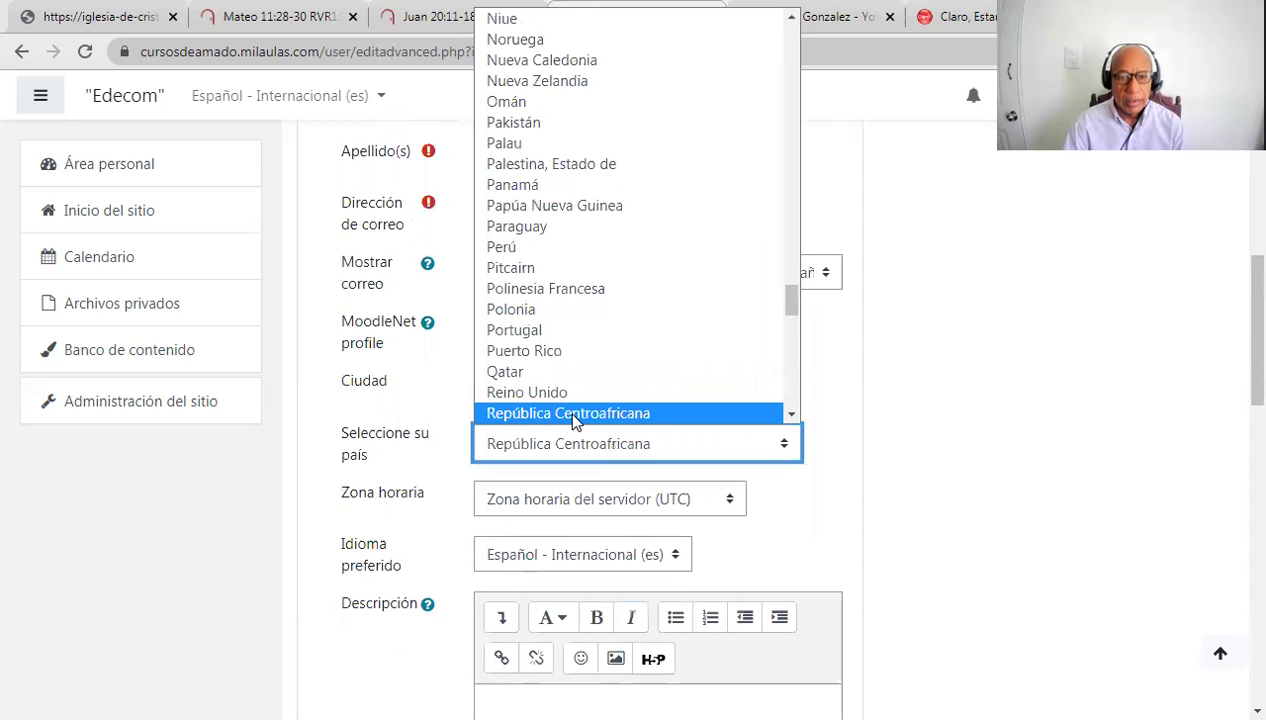
{"action": "key", "text": "Down"}
{"action": "key", "text": "Down"}
{"action": "left_click", "coordinate": [574, 413]}
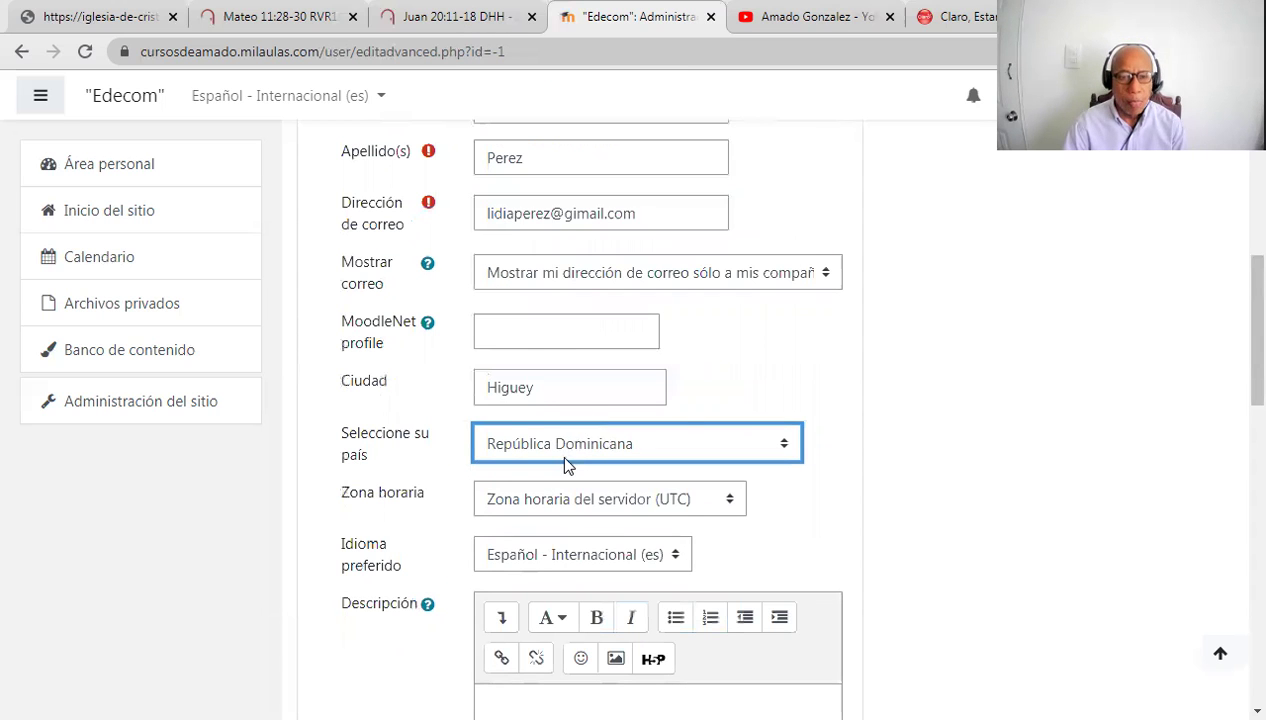
{"action": "scroll", "coordinate": [564, 459], "scroll_direction": "down", "scroll_amount": 1}
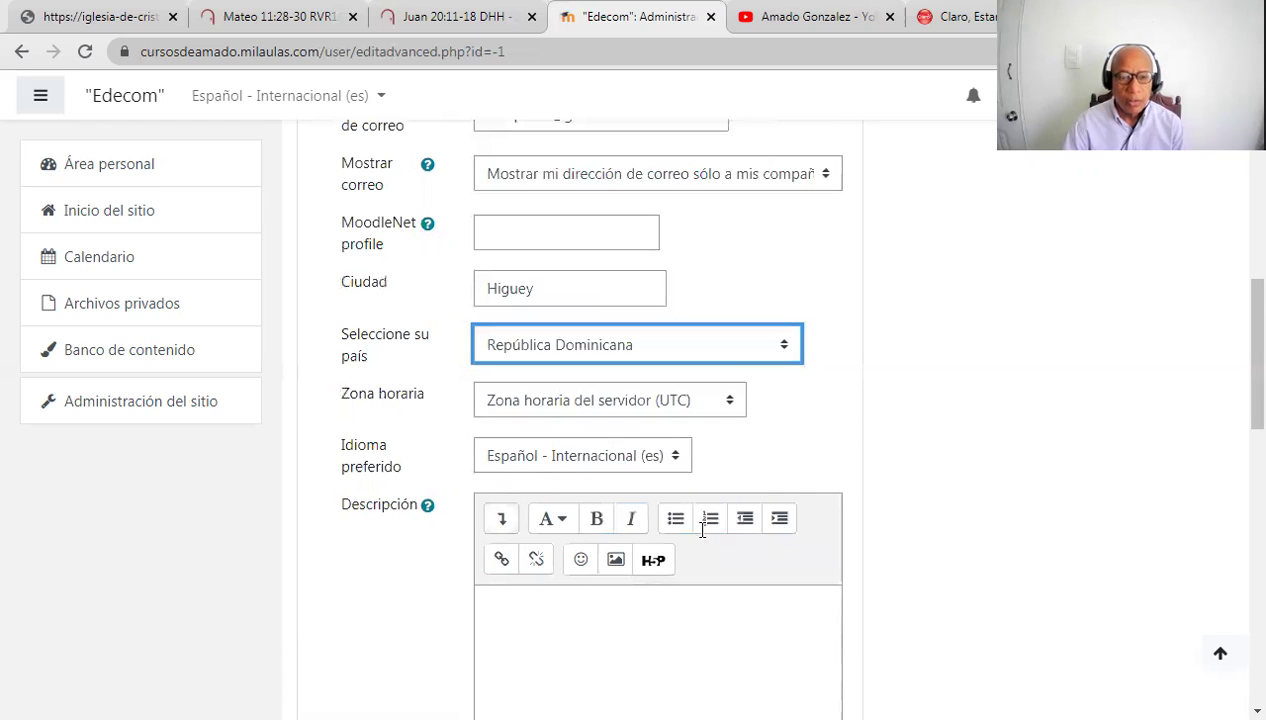
{"action": "scroll", "coordinate": [690, 530], "scroll_direction": "down", "scroll_amount": 2}
- Upload AULA VIRTUAL.jpg as the new user's profile image under Imagen del usuario
{"action": "scroll", "coordinate": [685, 529], "scroll_direction": "down", "scroll_amount": 3}
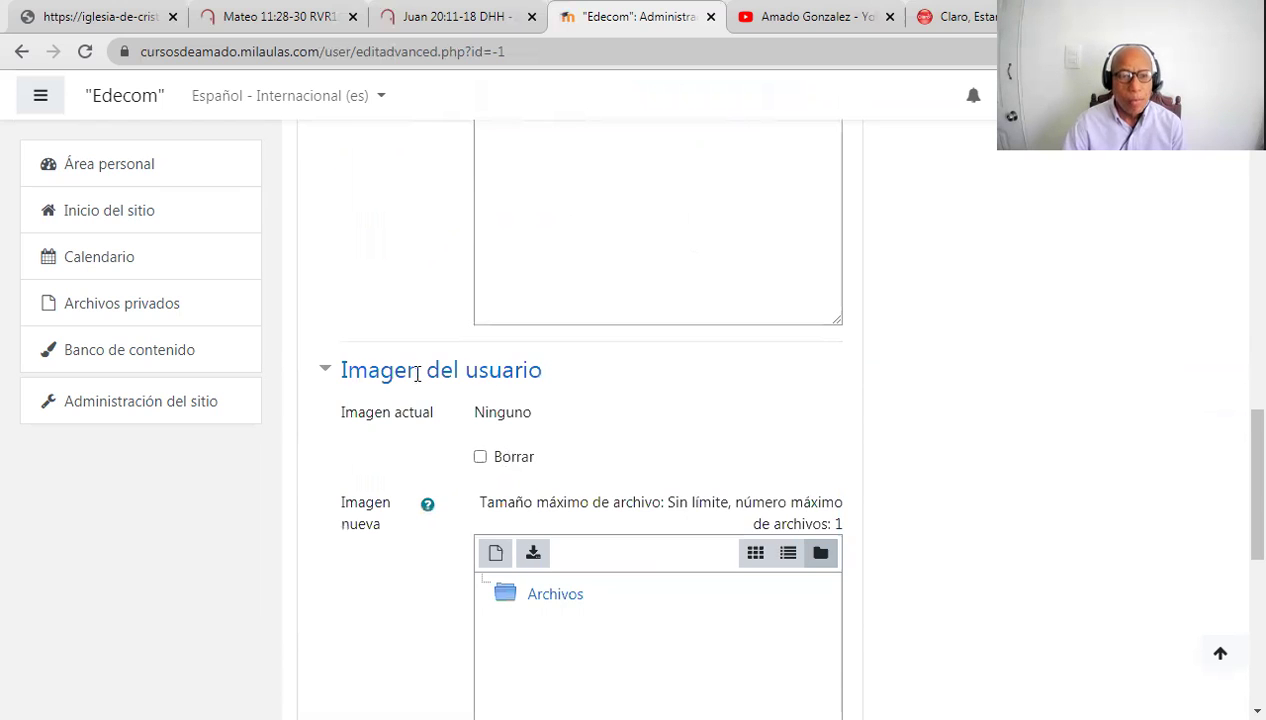
{"action": "scroll", "coordinate": [556, 402], "scroll_direction": "down", "scroll_amount": 1}
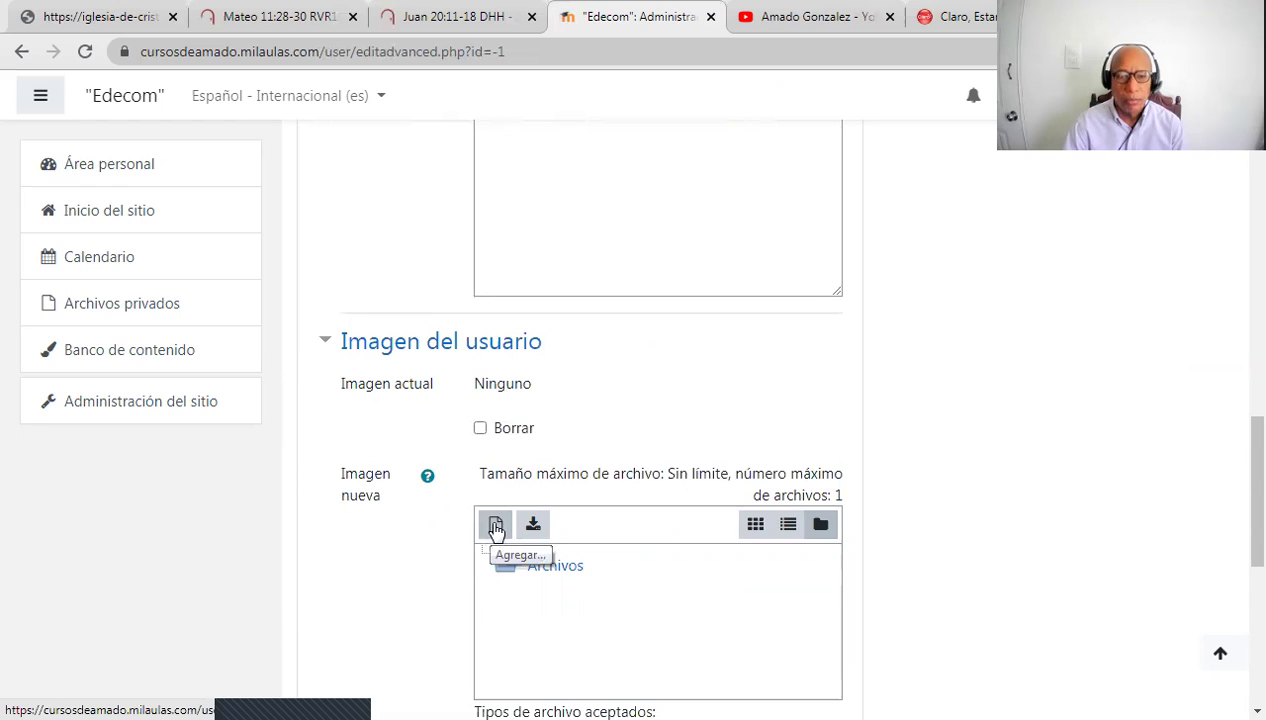
{"action": "left_click", "coordinate": [495, 528]}
{"action": "left_click", "coordinate": [520, 330]}
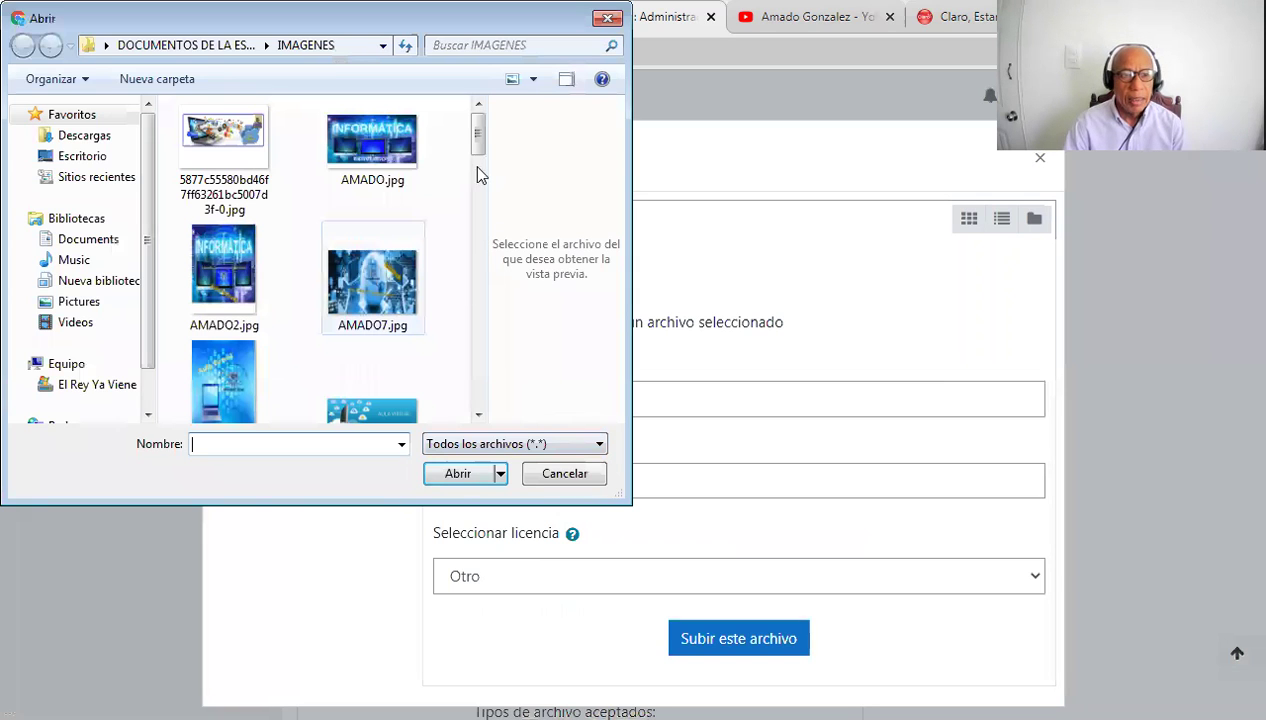
{"action": "left_click", "coordinate": [478, 184]}
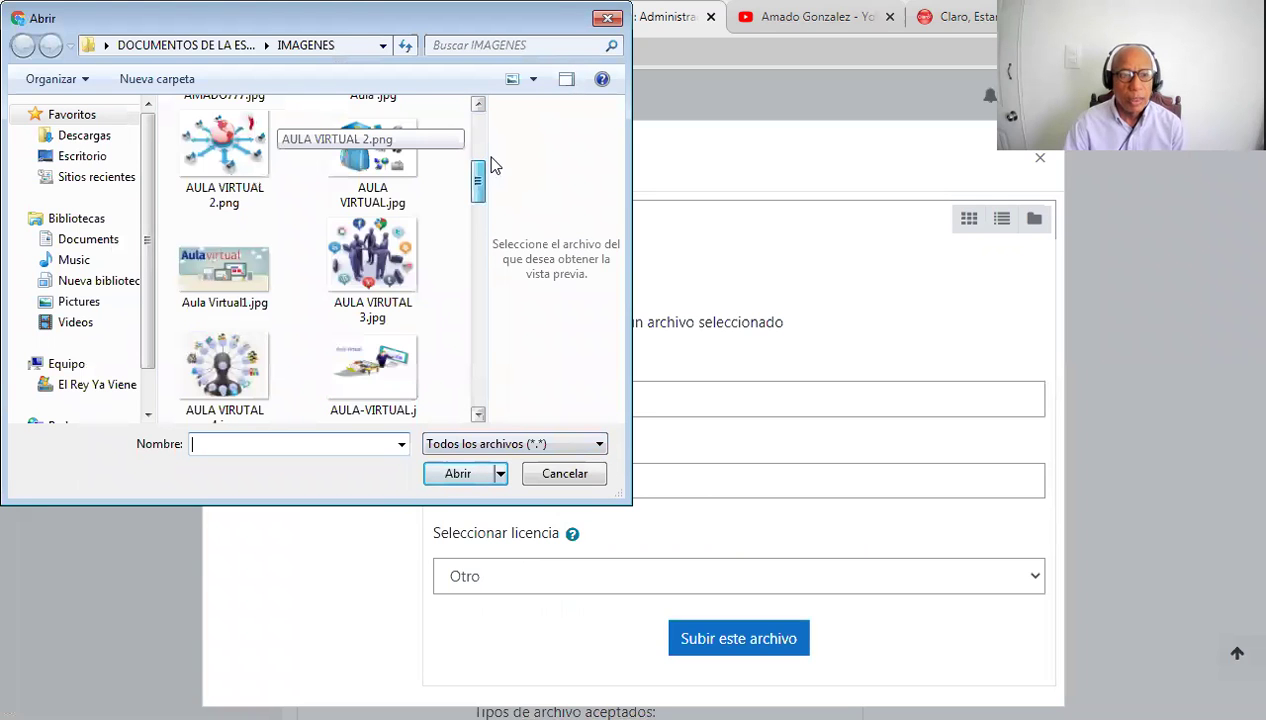
{"action": "scroll", "coordinate": [381, 243], "scroll_direction": "up", "scroll_amount": 2}
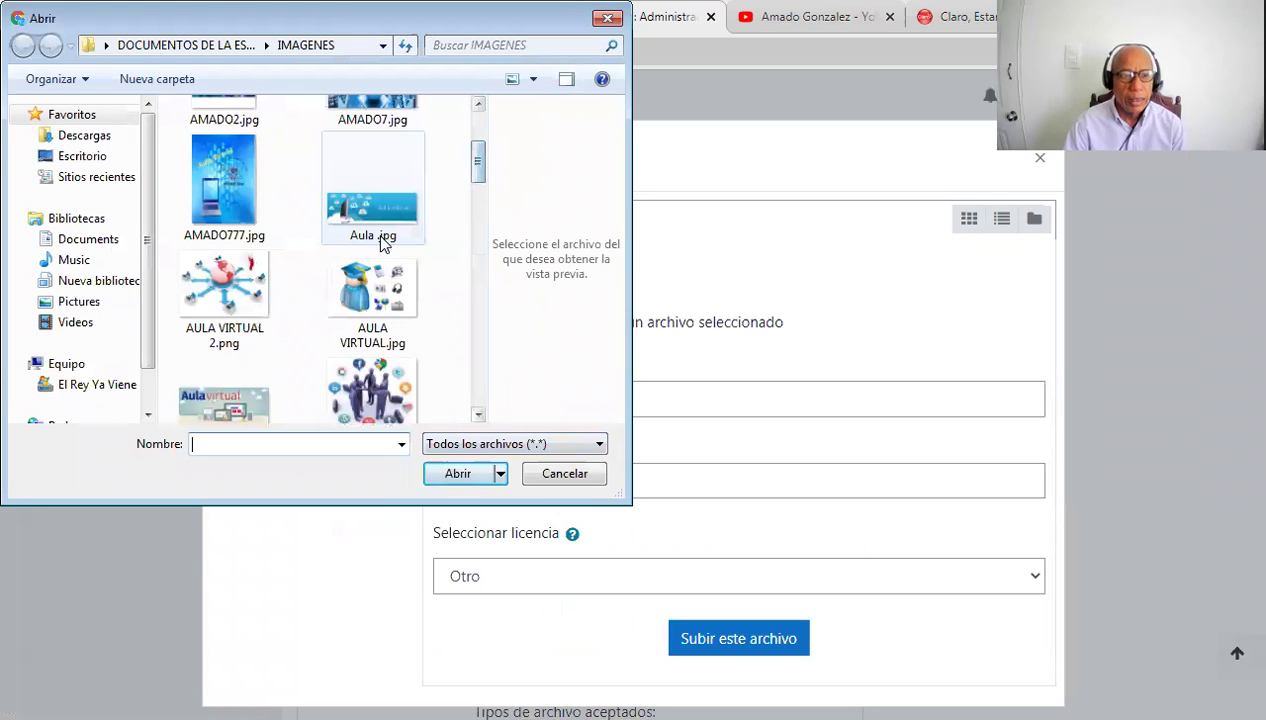
{"action": "left_click", "coordinate": [372, 318]}
{"action": "left_click", "coordinate": [462, 474]}
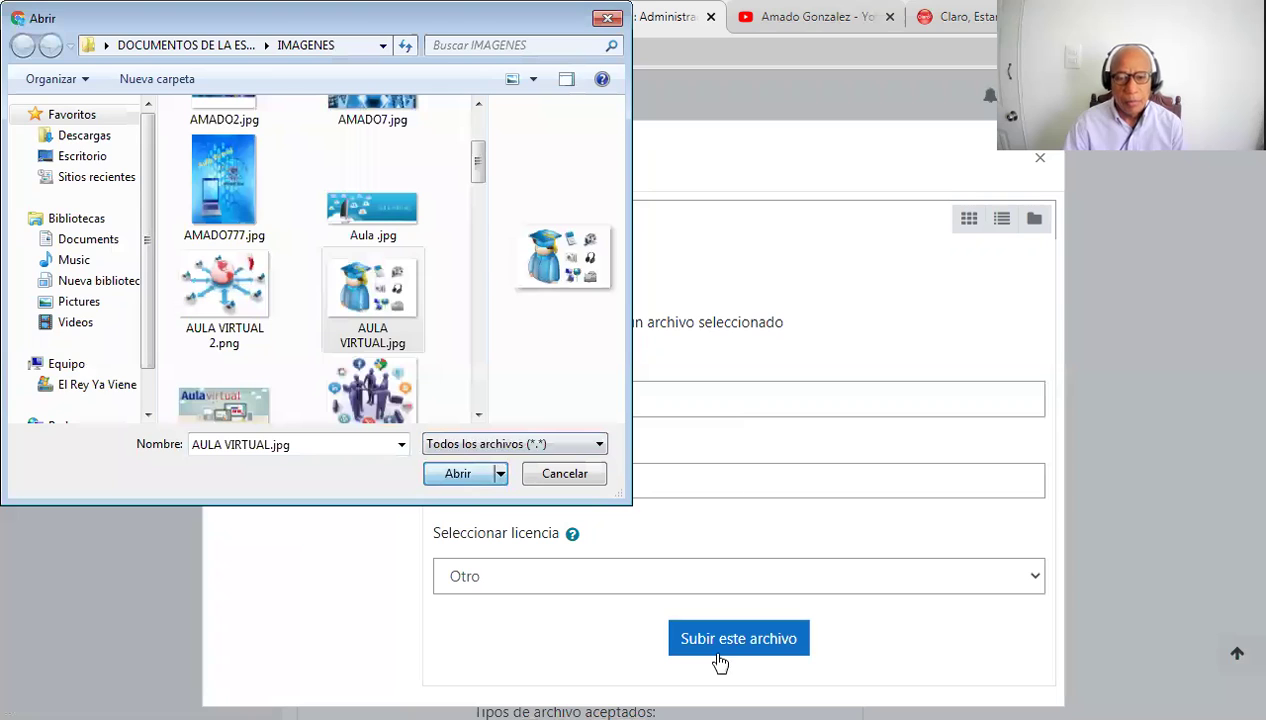
{"action": "left_click", "coordinate": [722, 648]}
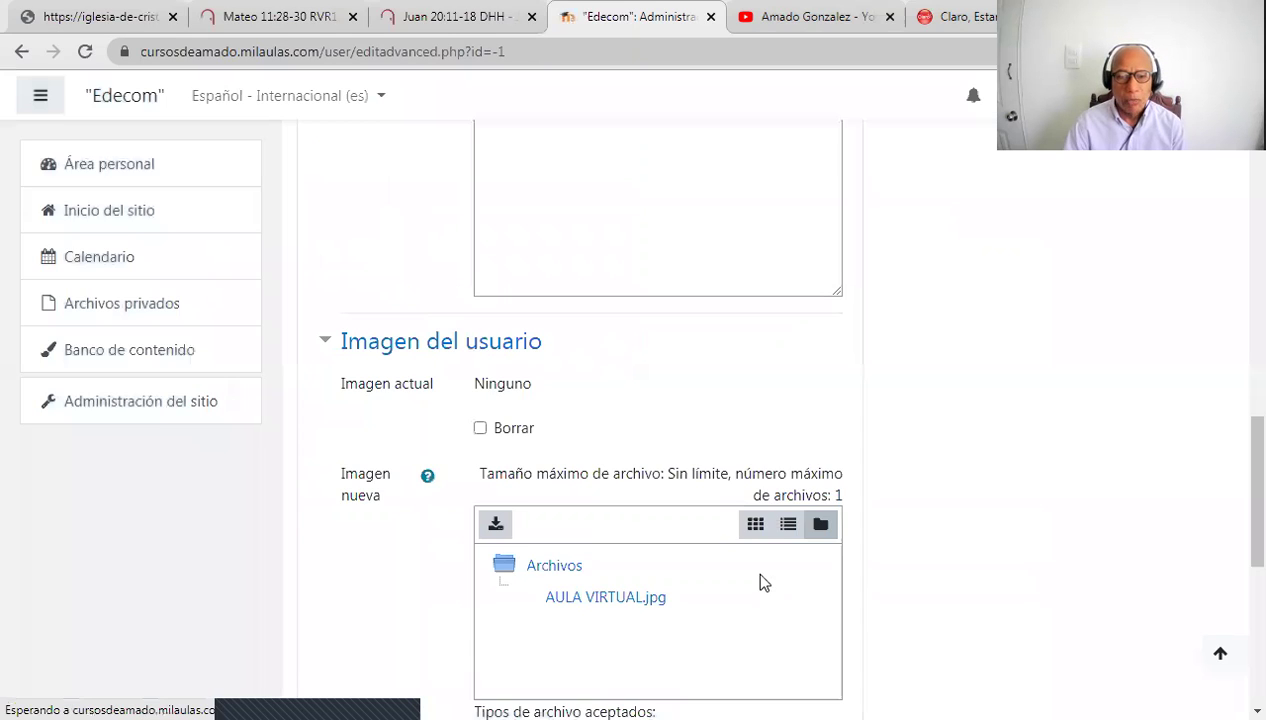
- Create the user with Crear usuario and check it in the list of 12 users
{"action": "scroll", "coordinate": [745, 570], "scroll_direction": "down", "scroll_amount": 5}
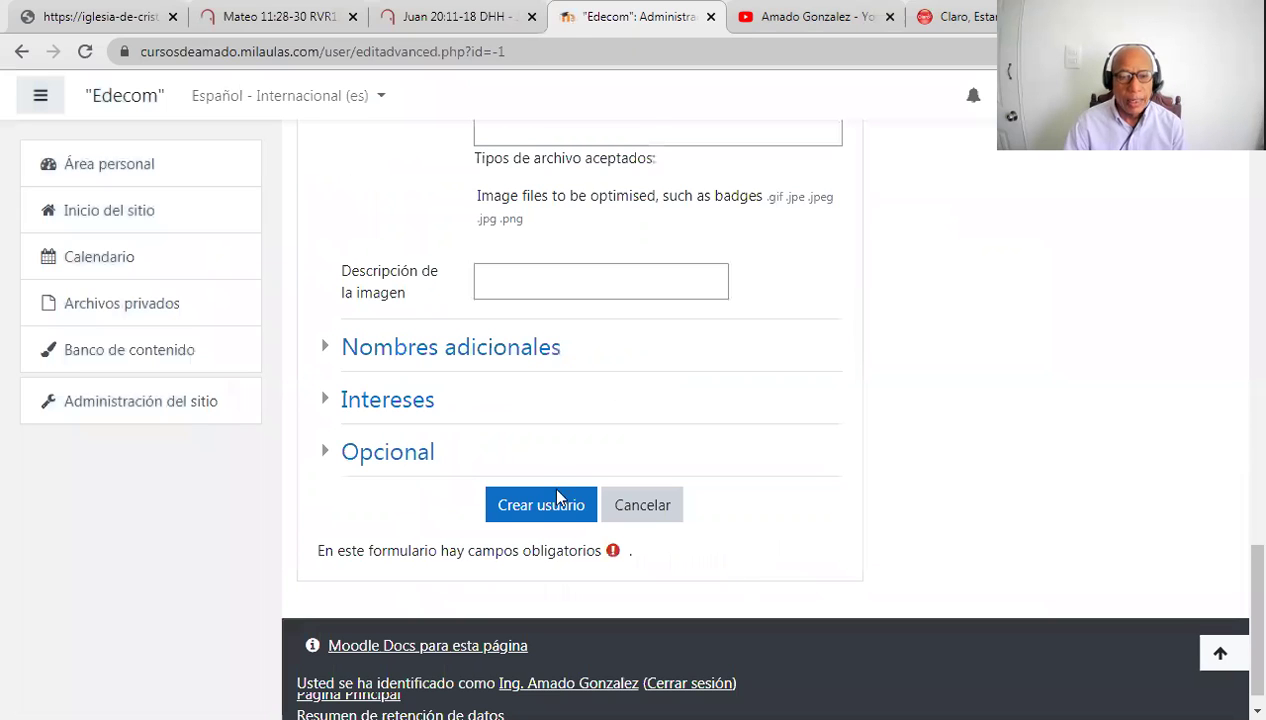
{"action": "scroll", "coordinate": [557, 491], "scroll_direction": "down", "scroll_amount": 1}
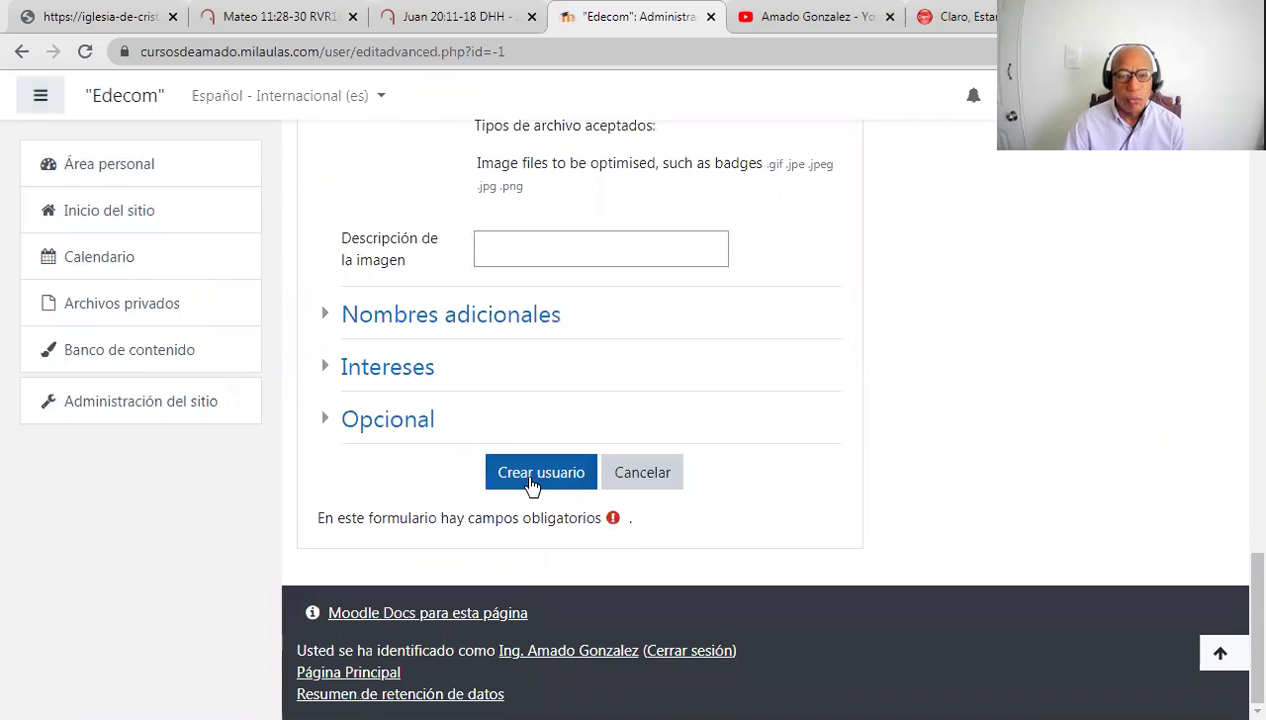
{"action": "left_click", "coordinate": [567, 484]}
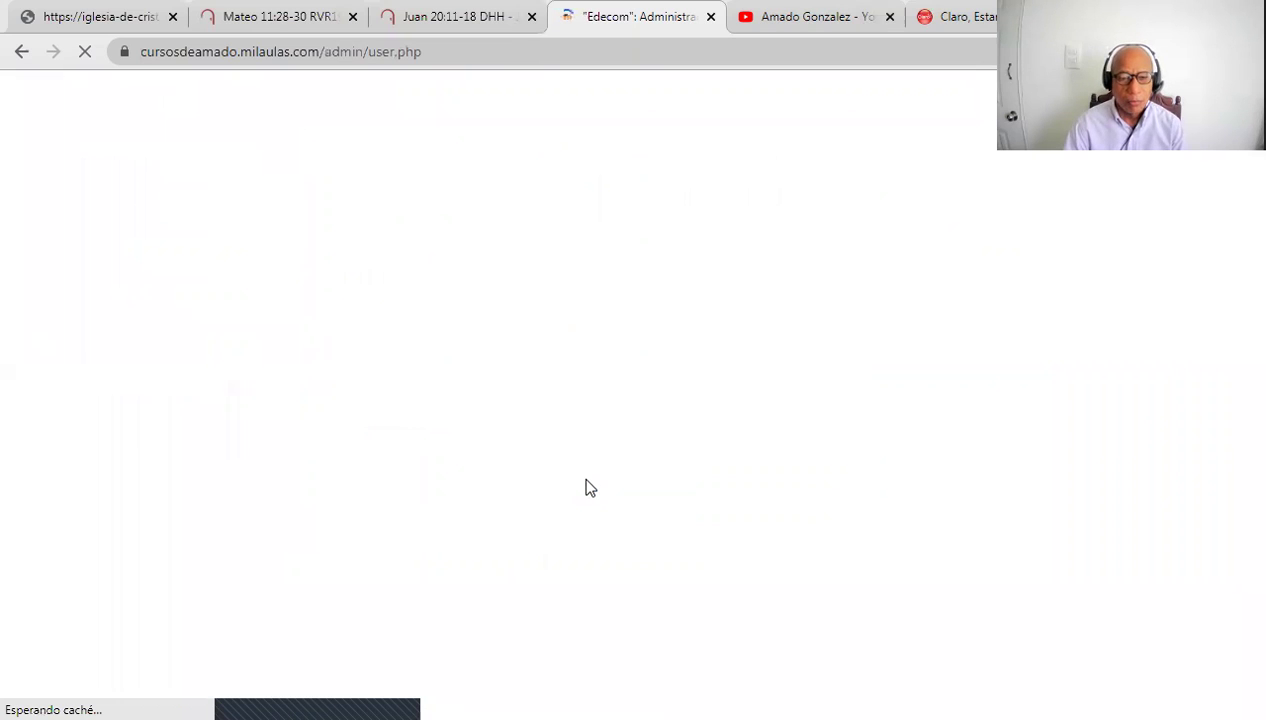
{"action": "scroll", "coordinate": [580, 480], "scroll_direction": "down", "scroll_amount": 4}
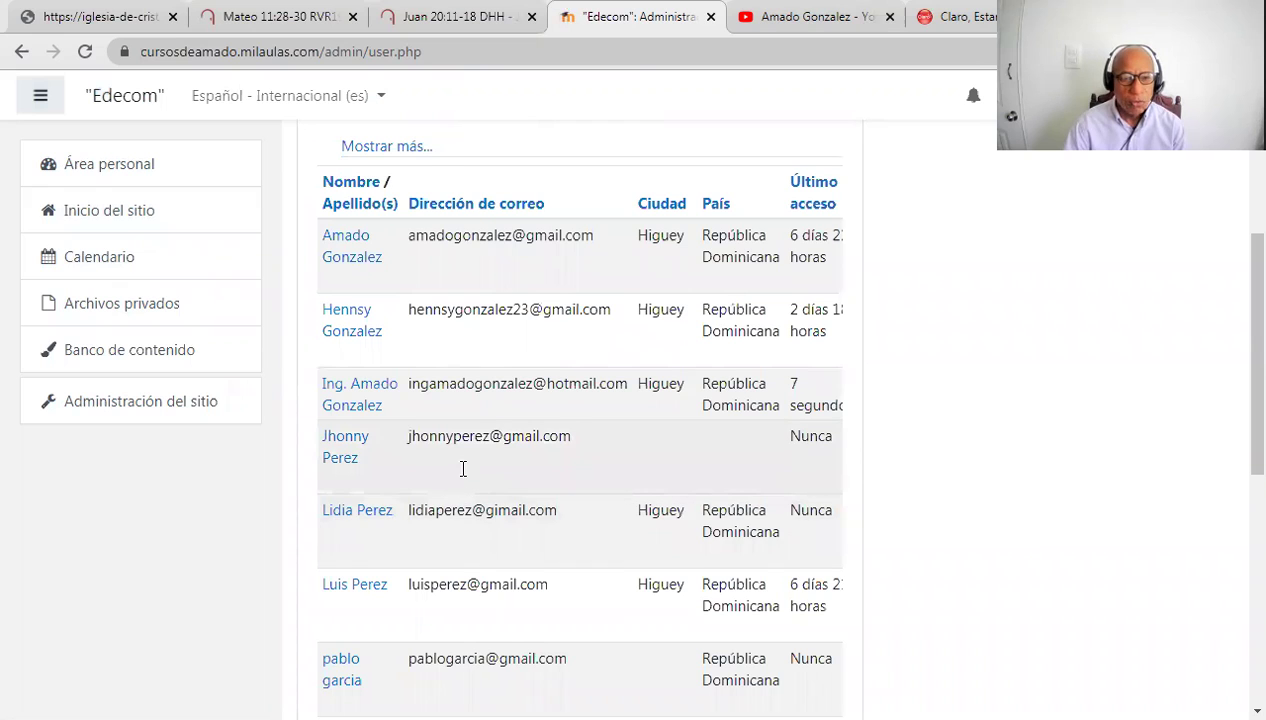
{"action": "scroll", "coordinate": [463, 470], "scroll_direction": "down", "scroll_amount": 3}
{"action": "scroll", "coordinate": [465, 481], "scroll_direction": "down", "scroll_amount": 2}
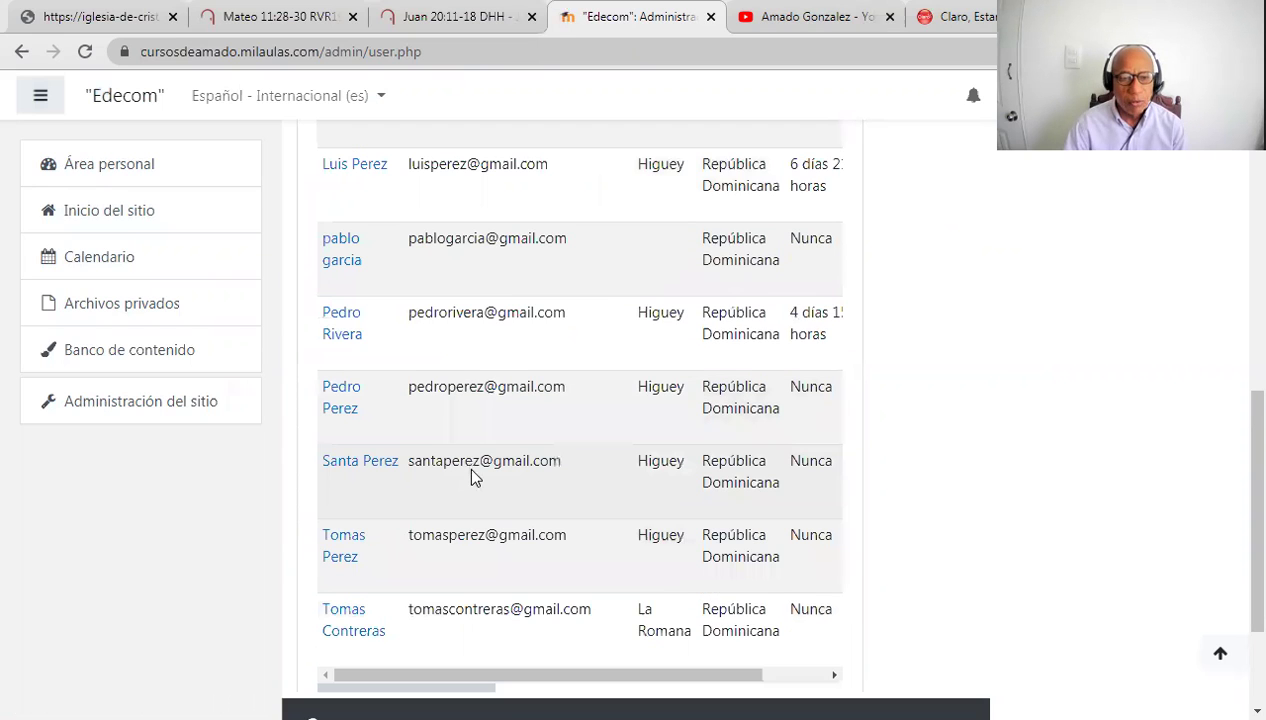
{"action": "scroll", "coordinate": [488, 461], "scroll_direction": "up", "scroll_amount": 5}
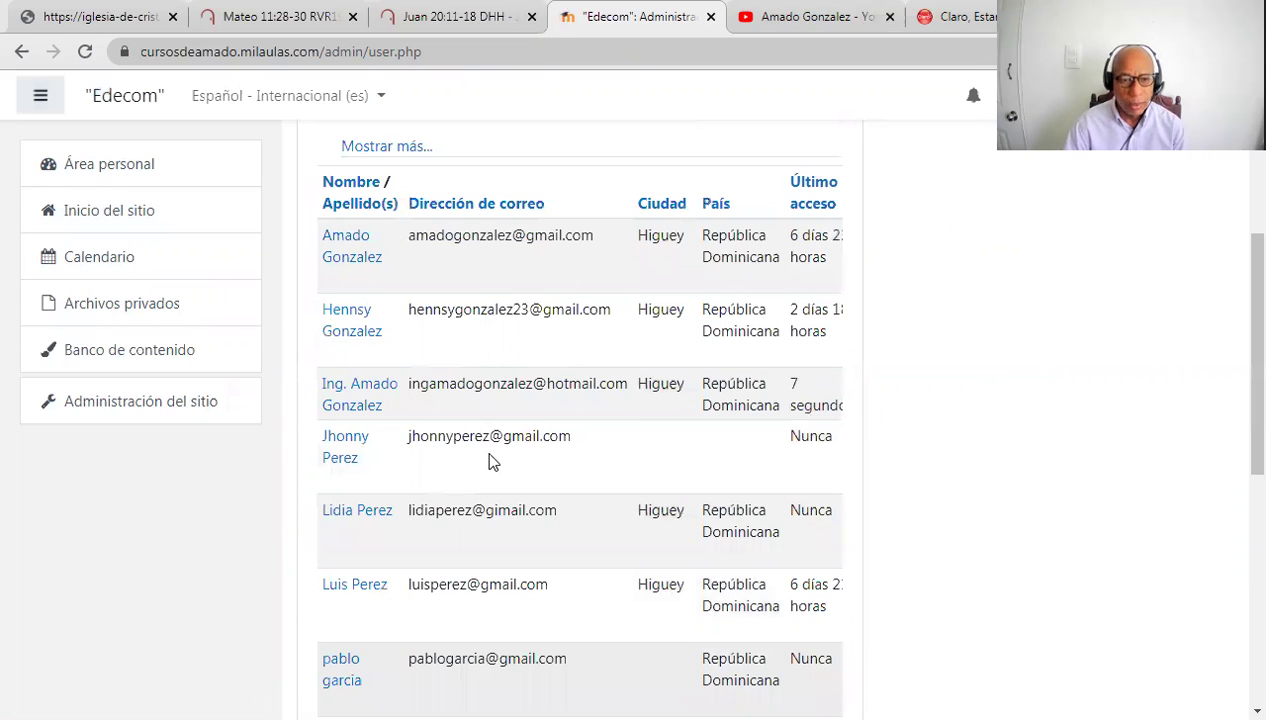
{"action": "scroll", "coordinate": [489, 457], "scroll_direction": "up", "scroll_amount": 3}
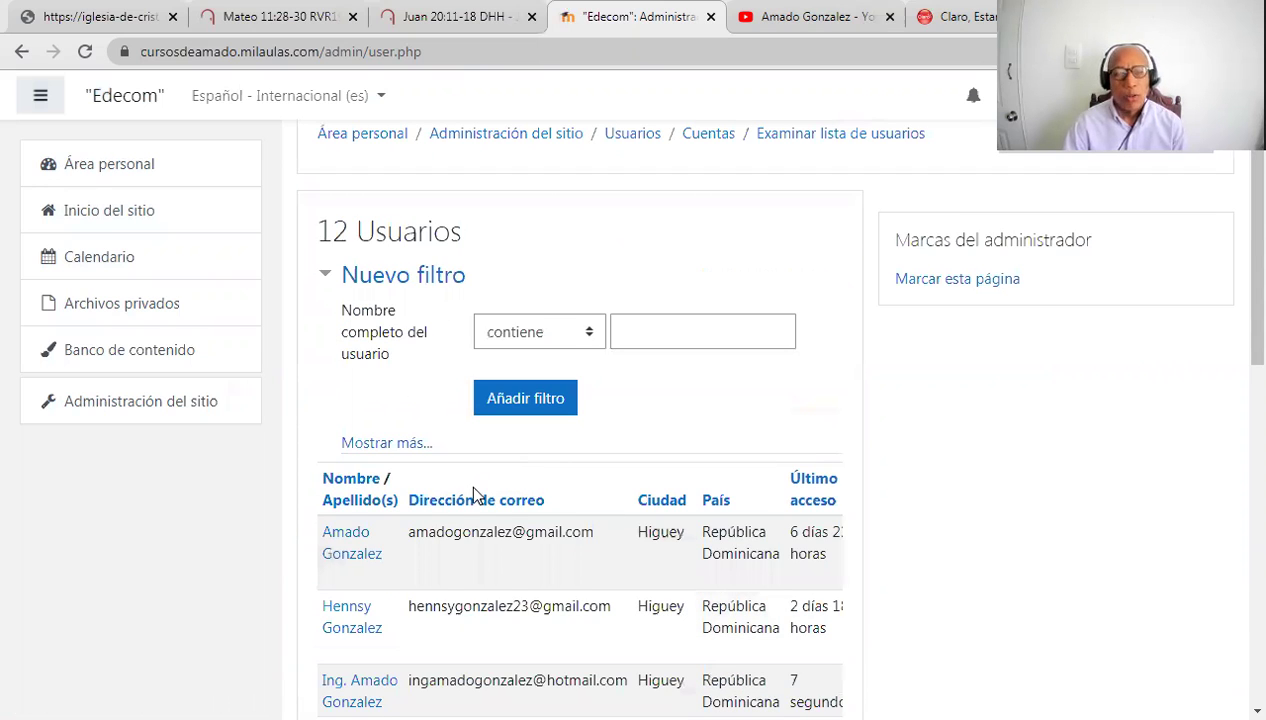
{"action": "scroll", "coordinate": [430, 515], "scroll_direction": "down", "scroll_amount": 5}
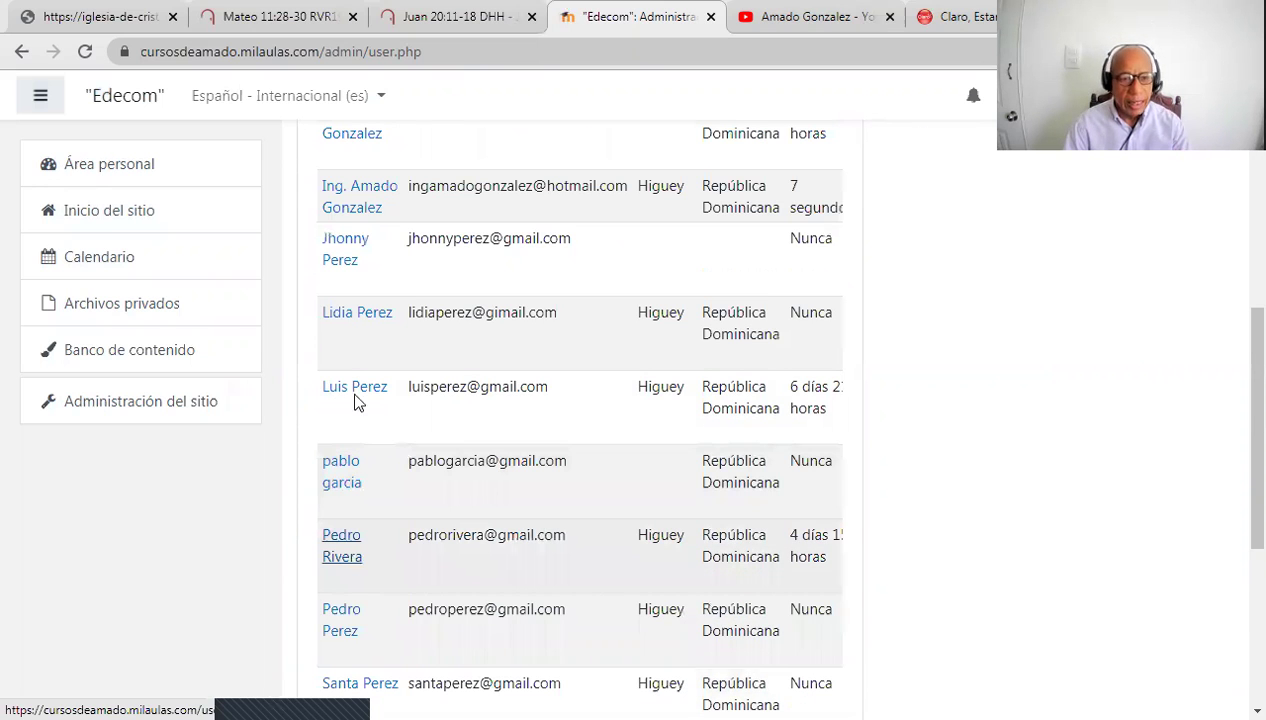
{"action": "scroll", "coordinate": [390, 470], "scroll_direction": "down", "scroll_amount": 1}
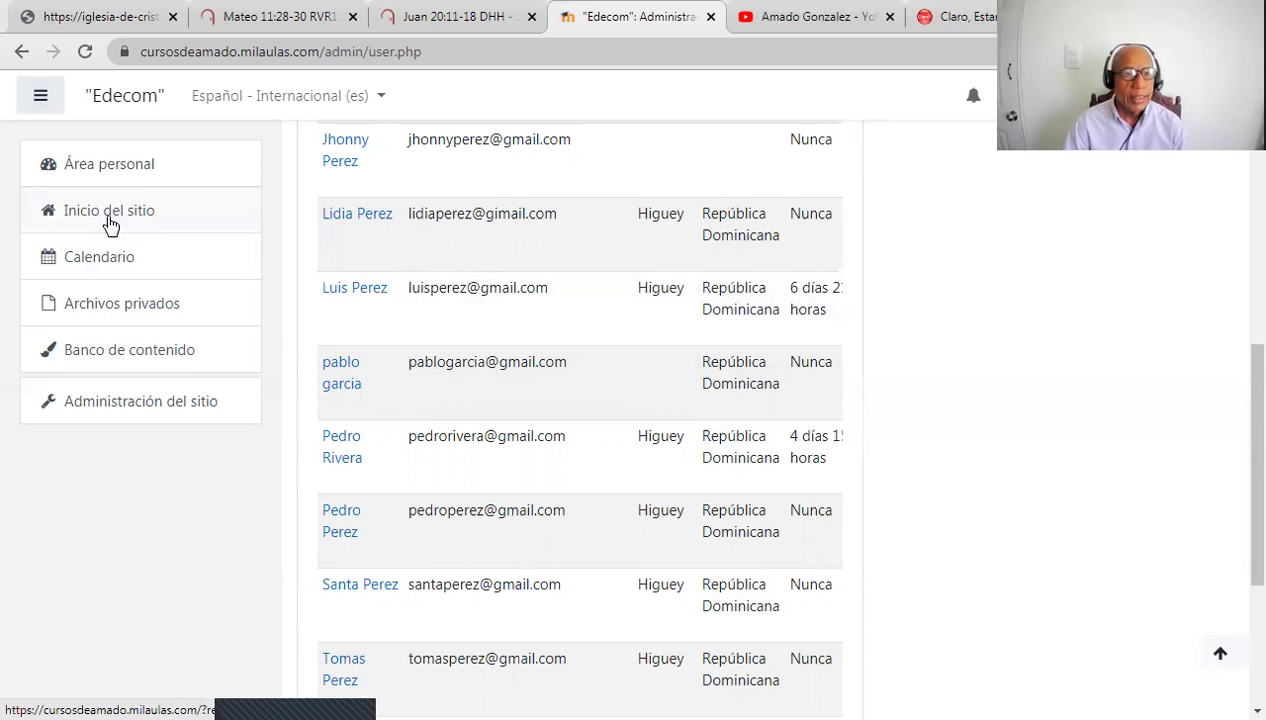
- Return to Inicio del sitio and find Diseño Gráfico under Cursos disponibles
{"action": "left_click", "coordinate": [160, 213]}
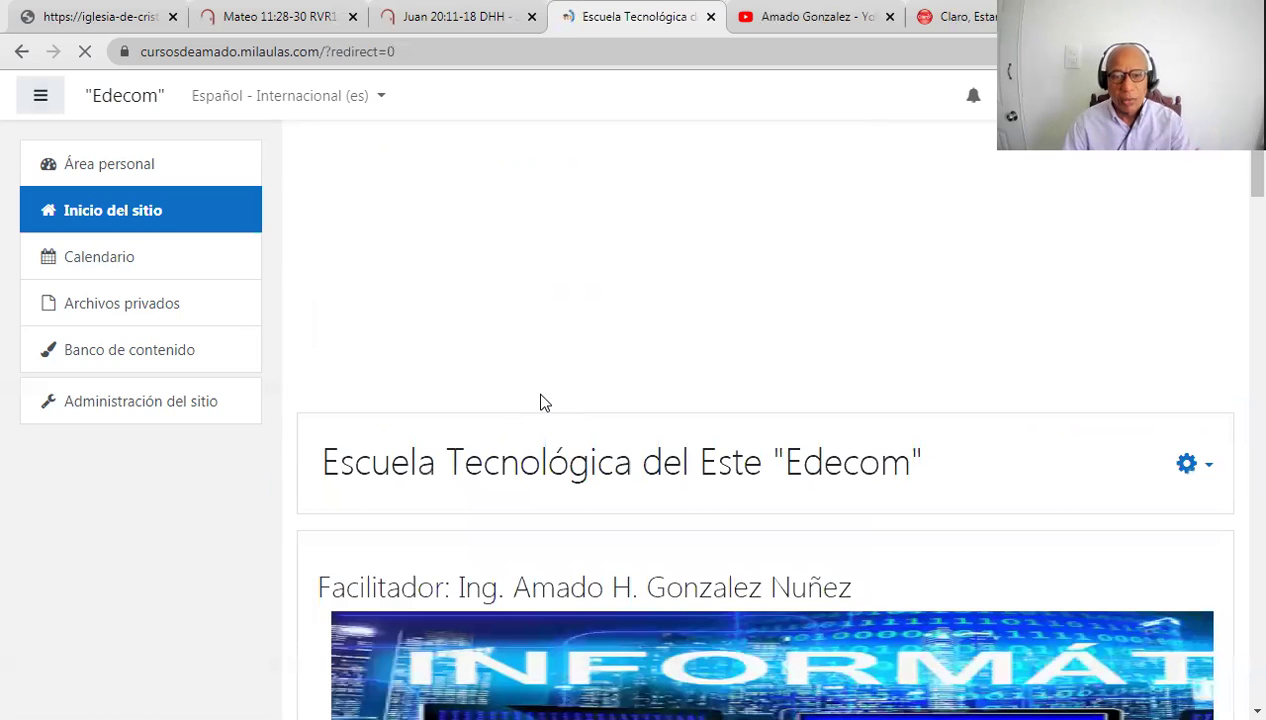
{"action": "scroll", "coordinate": [532, 387], "scroll_direction": "down", "scroll_amount": 5}
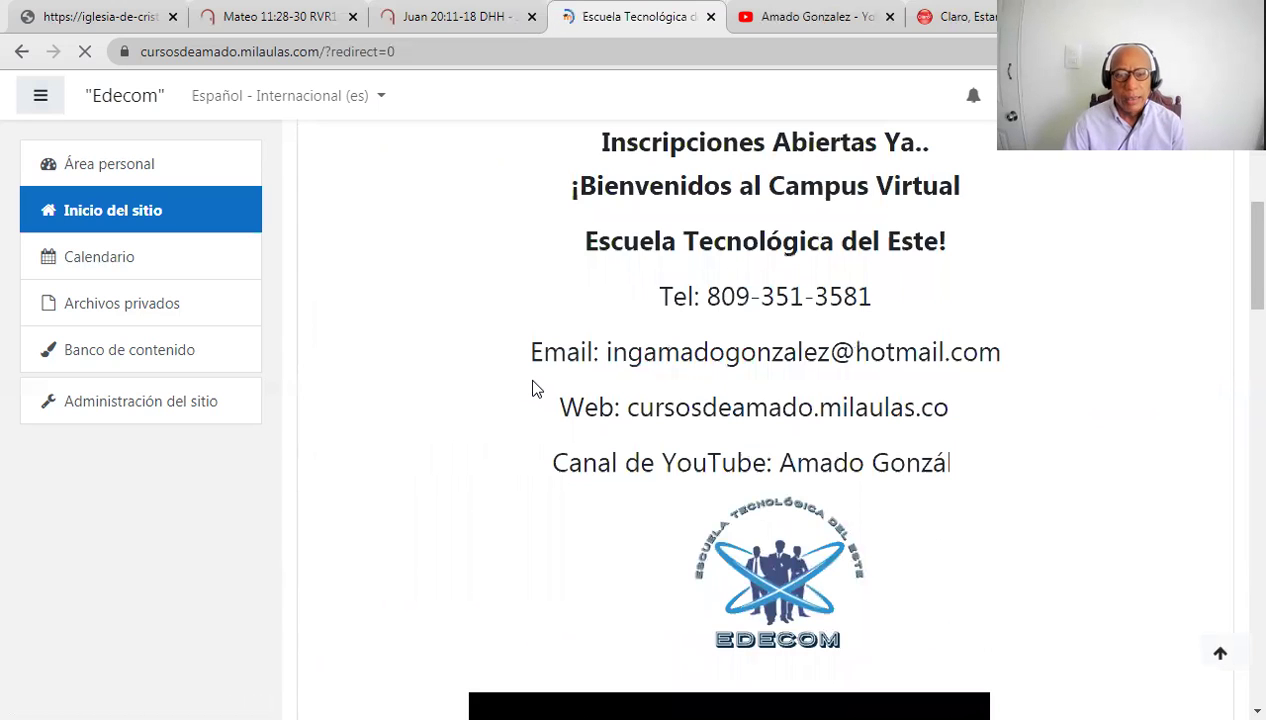
{"action": "scroll", "coordinate": [532, 387], "scroll_direction": "down", "scroll_amount": 6}
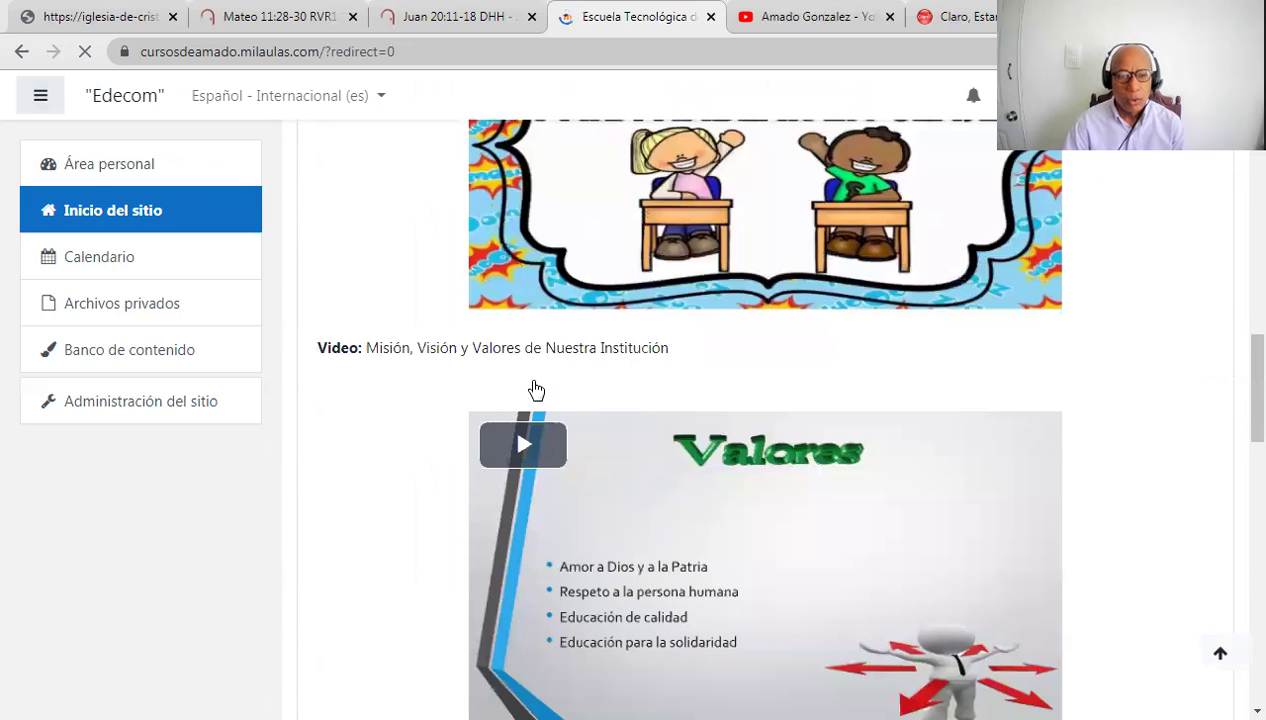
{"action": "scroll", "coordinate": [536, 390], "scroll_direction": "down", "scroll_amount": 5}
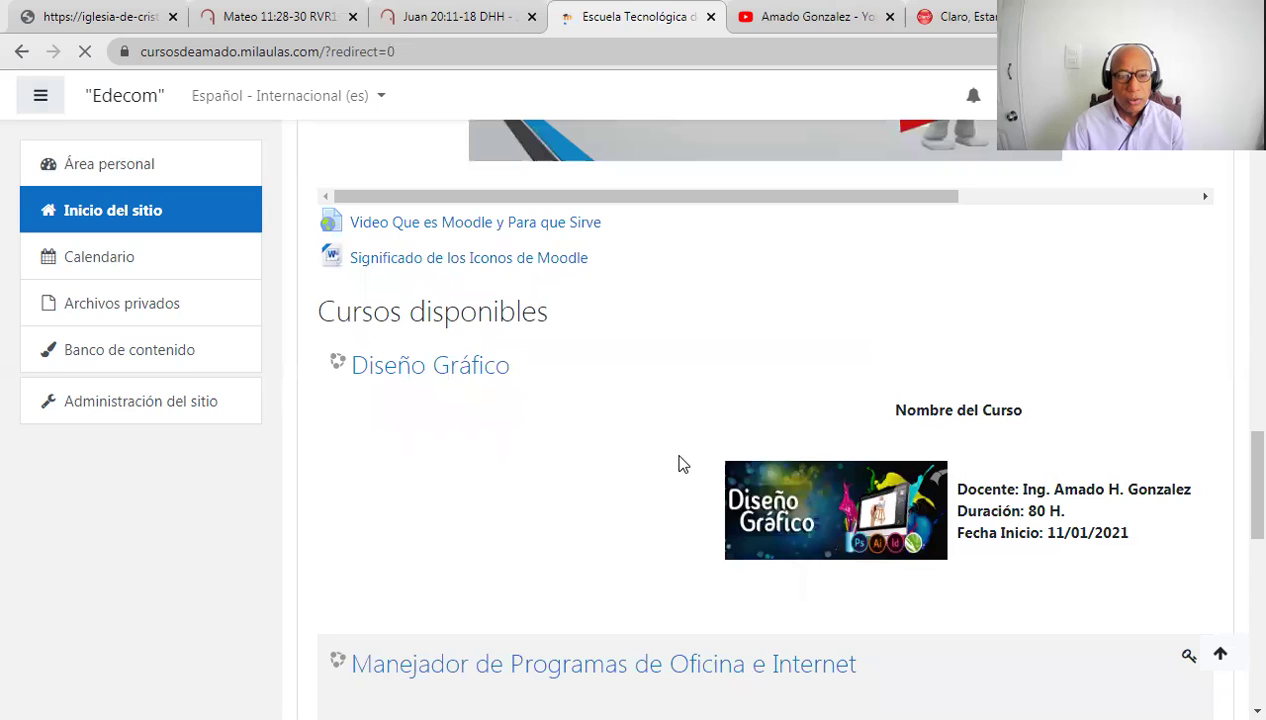
{"action": "scroll", "coordinate": [725, 470], "scroll_direction": "down", "scroll_amount": 2}
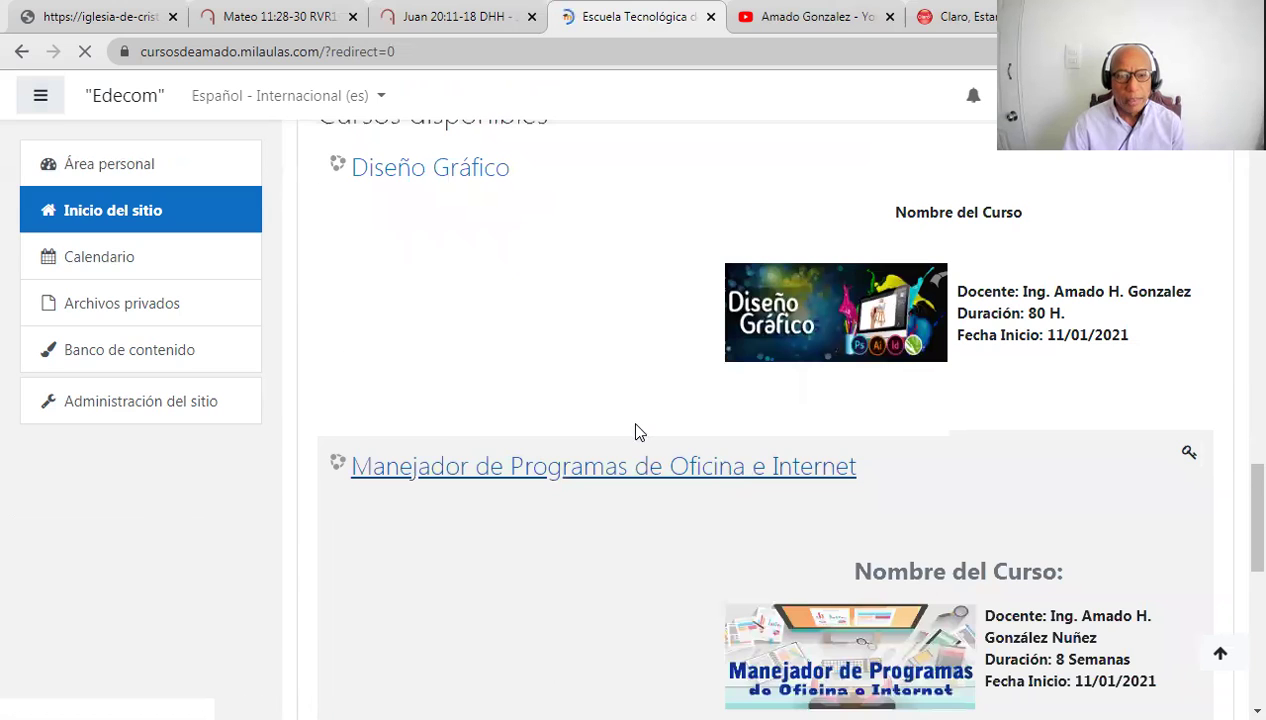
{"action": "scroll", "coordinate": [640, 432], "scroll_direction": "down", "scroll_amount": 1}
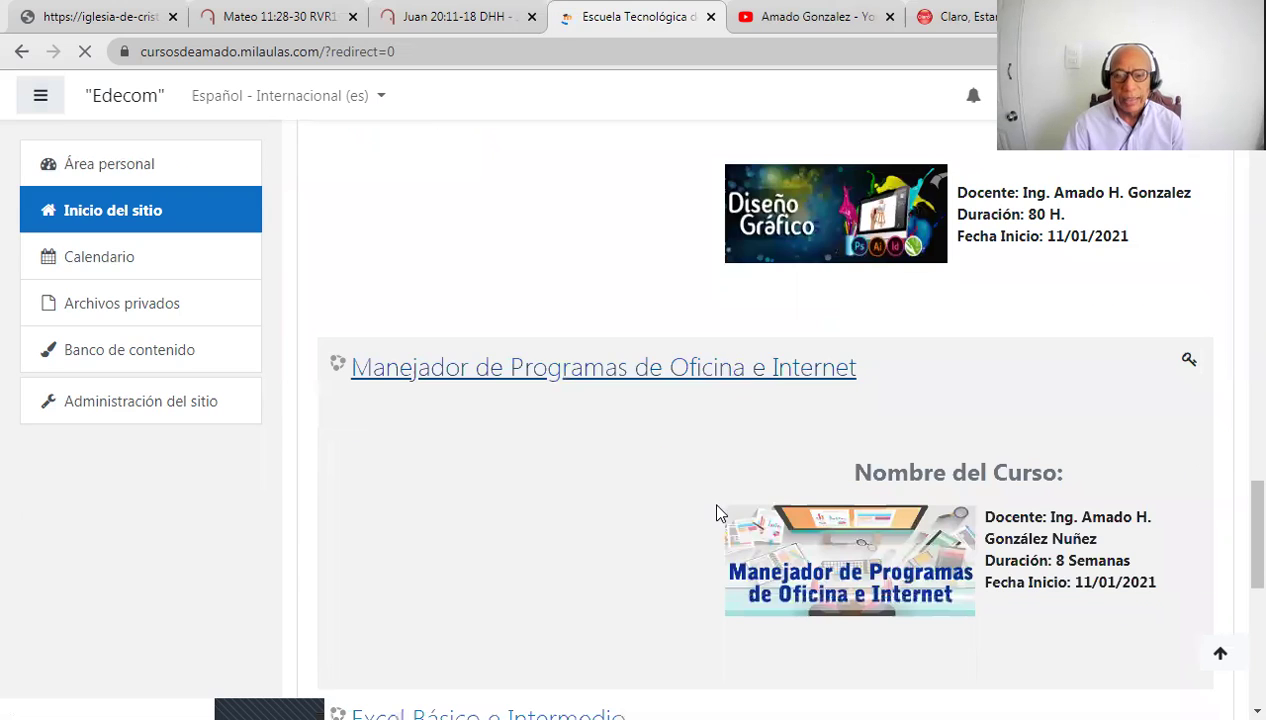
{"action": "scroll", "coordinate": [716, 512], "scroll_direction": "down", "scroll_amount": 4}
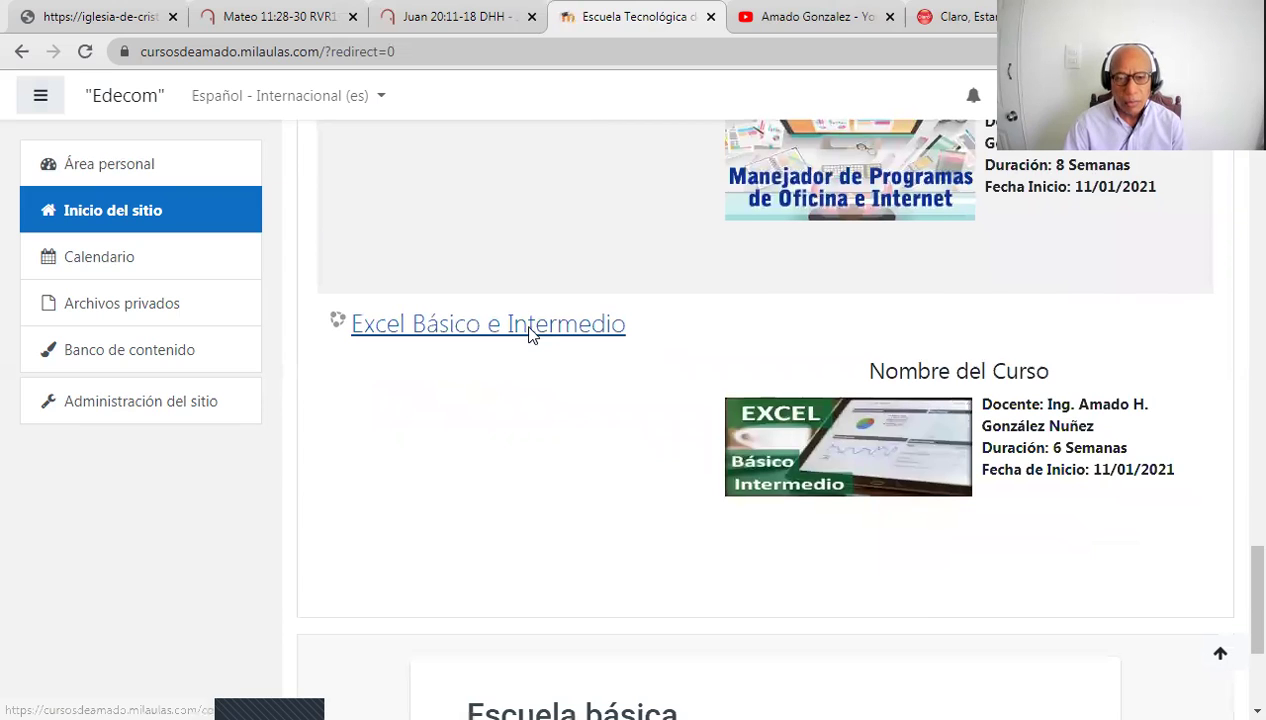
{"action": "scroll", "coordinate": [520, 344], "scroll_direction": "up", "scroll_amount": 4}
{"action": "scroll", "coordinate": [520, 344], "scroll_direction": "up", "scroll_amount": 3}
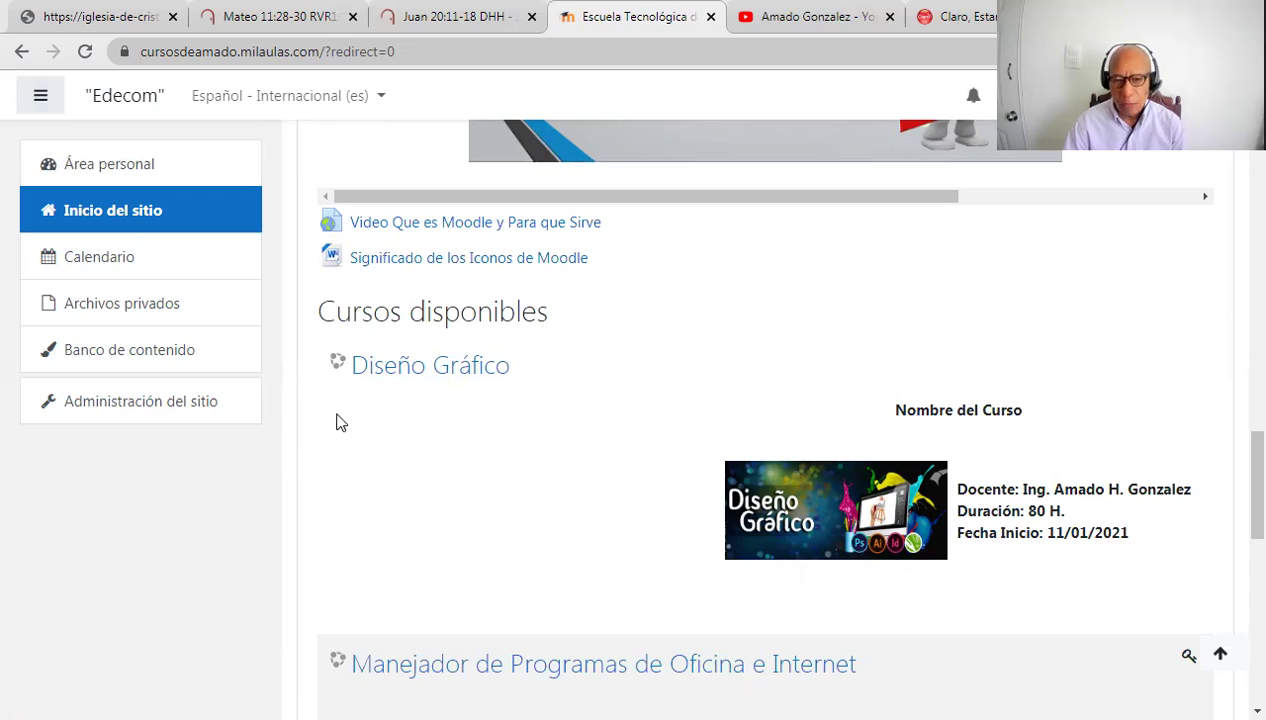
- Open Diseño Gráfico's Participantes page, currently showing 0 participants
{"action": "left_click", "coordinate": [463, 373]}
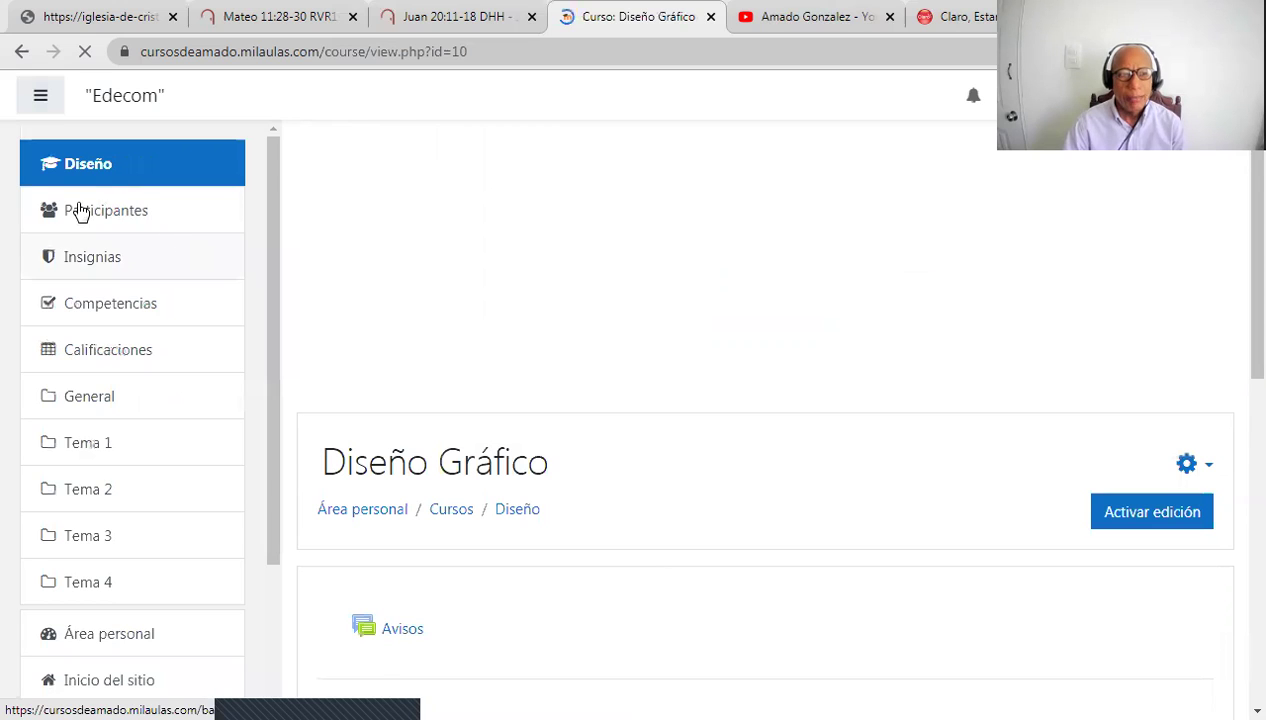
{"action": "left_click", "coordinate": [146, 229]}
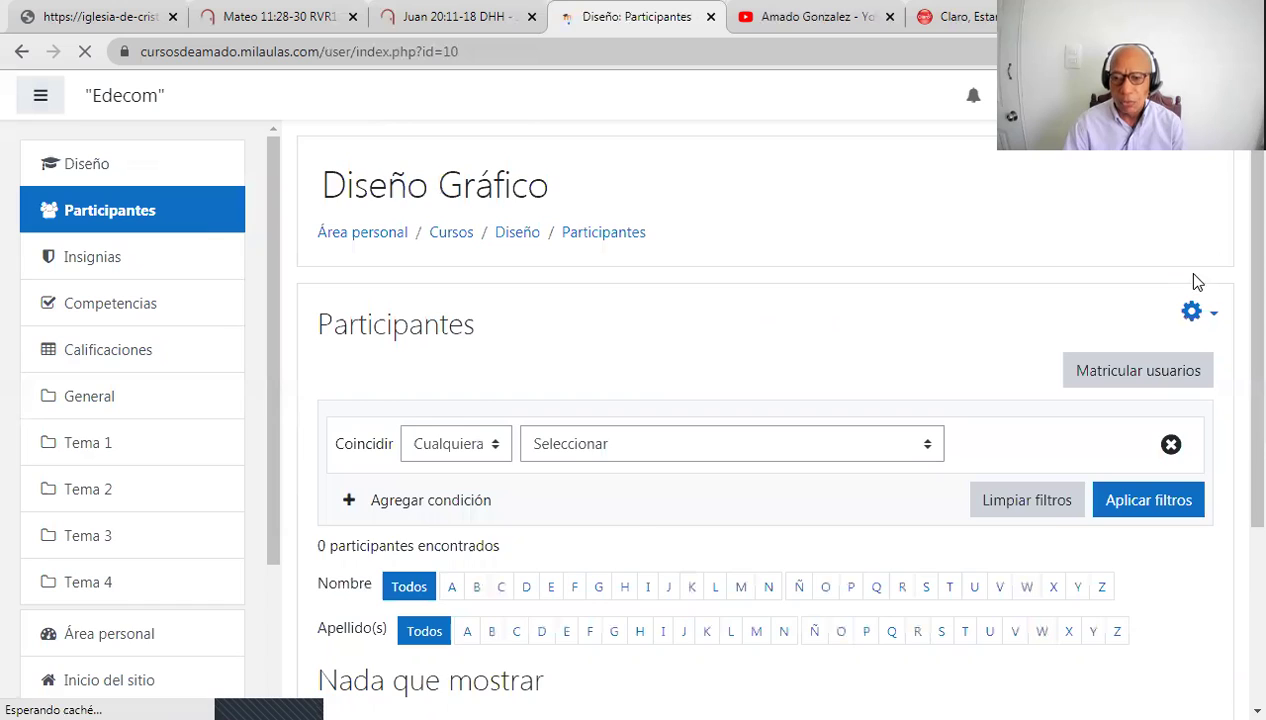
{"action": "scroll", "coordinate": [1196, 281], "scroll_direction": "down", "scroll_amount": 1}
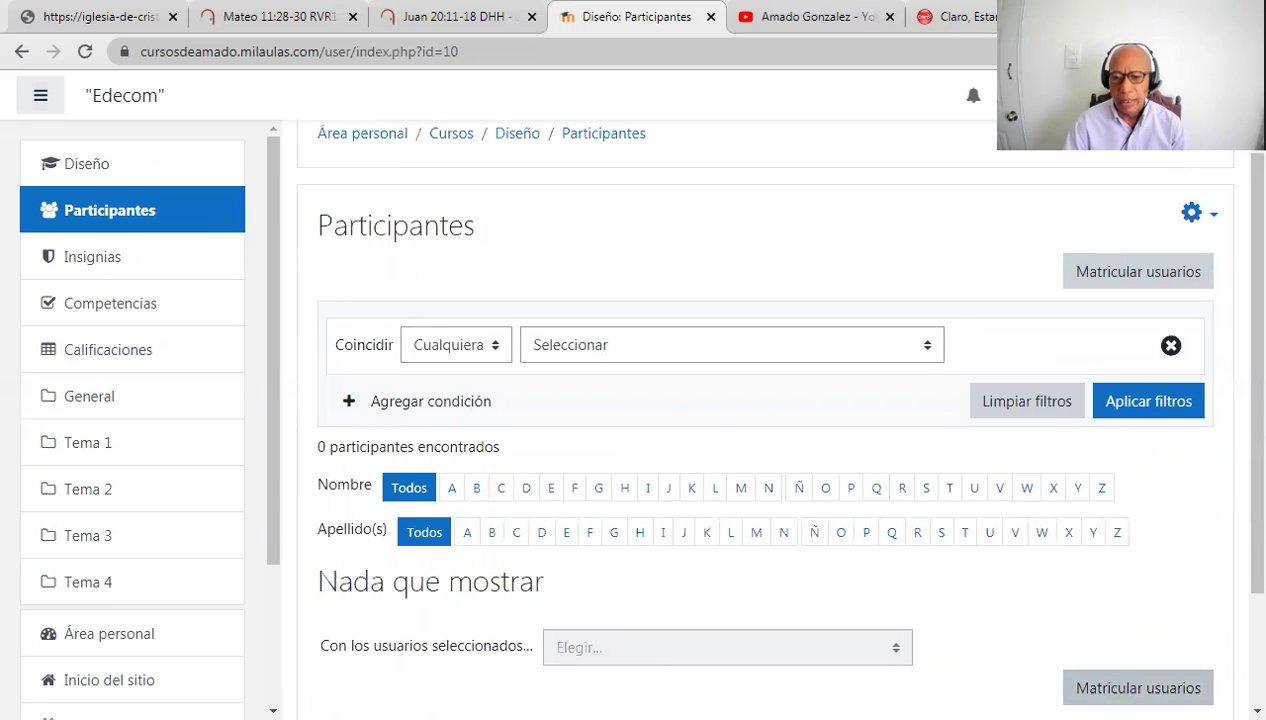
- Enrol the new user and two others in Diseño Gráfico with the Estudiante role
{"action": "left_click", "coordinate": [1138, 688]}
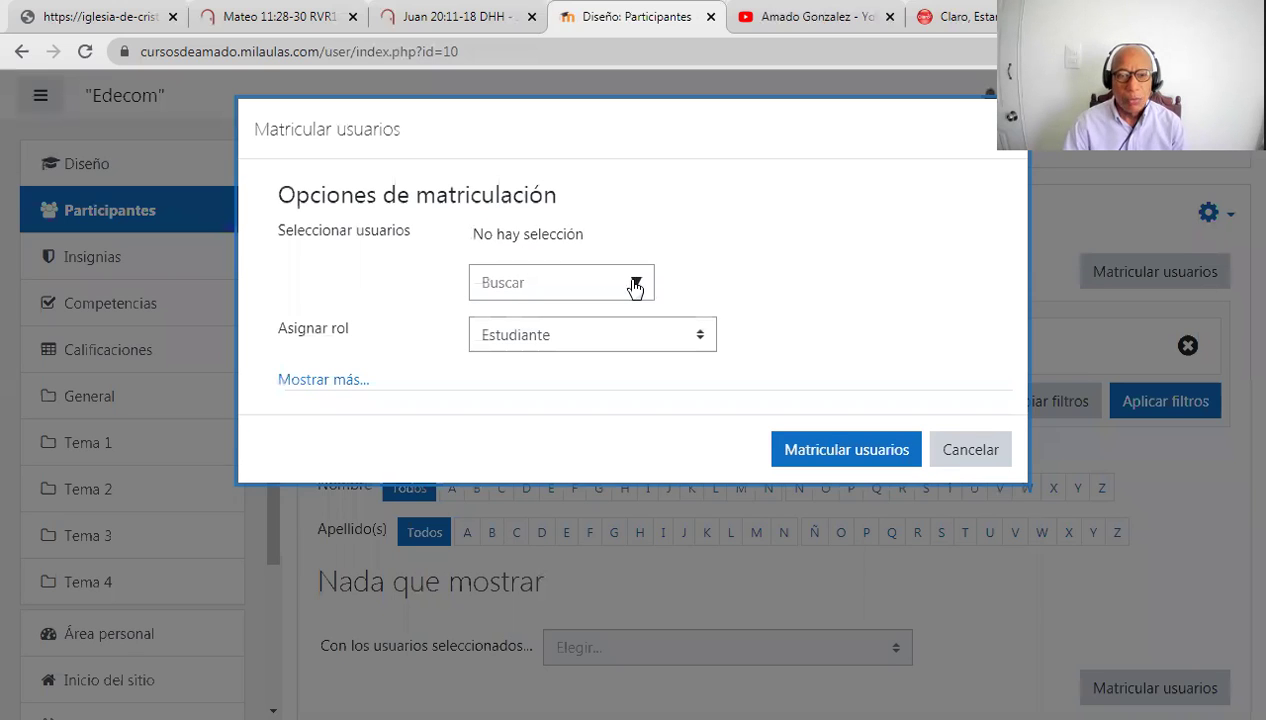
{"action": "left_click", "coordinate": [635, 285]}
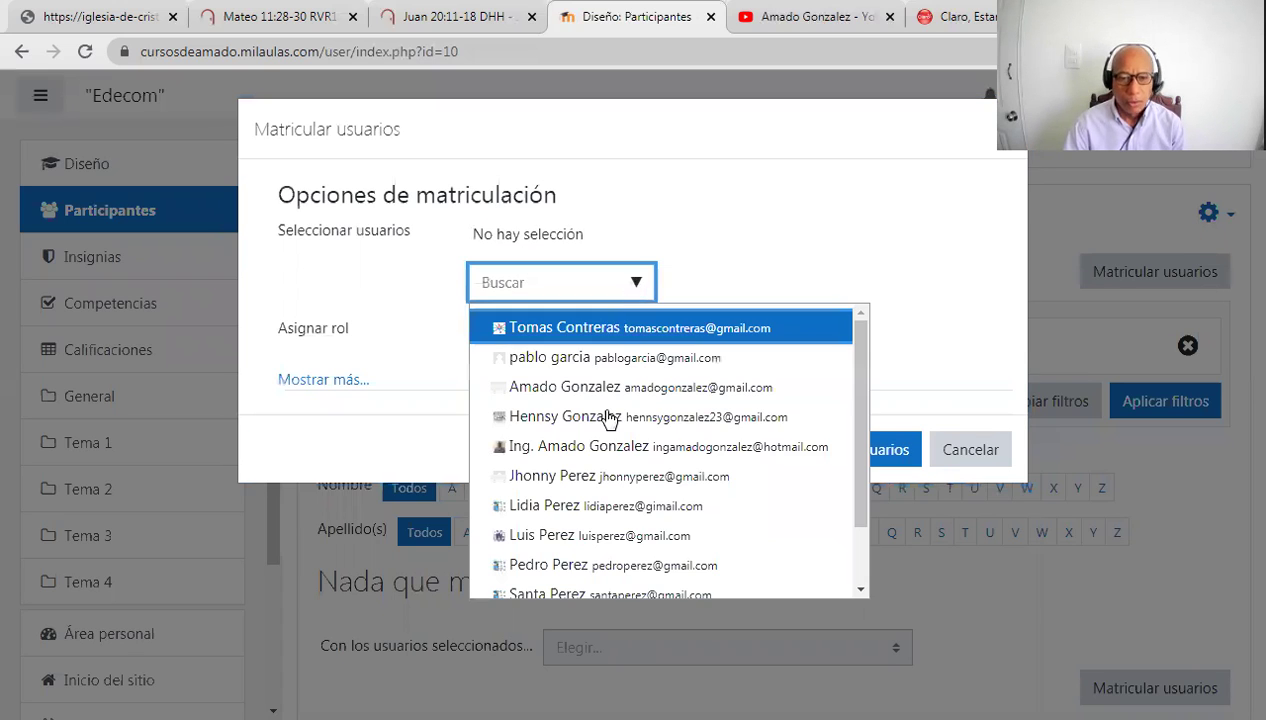
{"action": "left_click", "coordinate": [572, 508]}
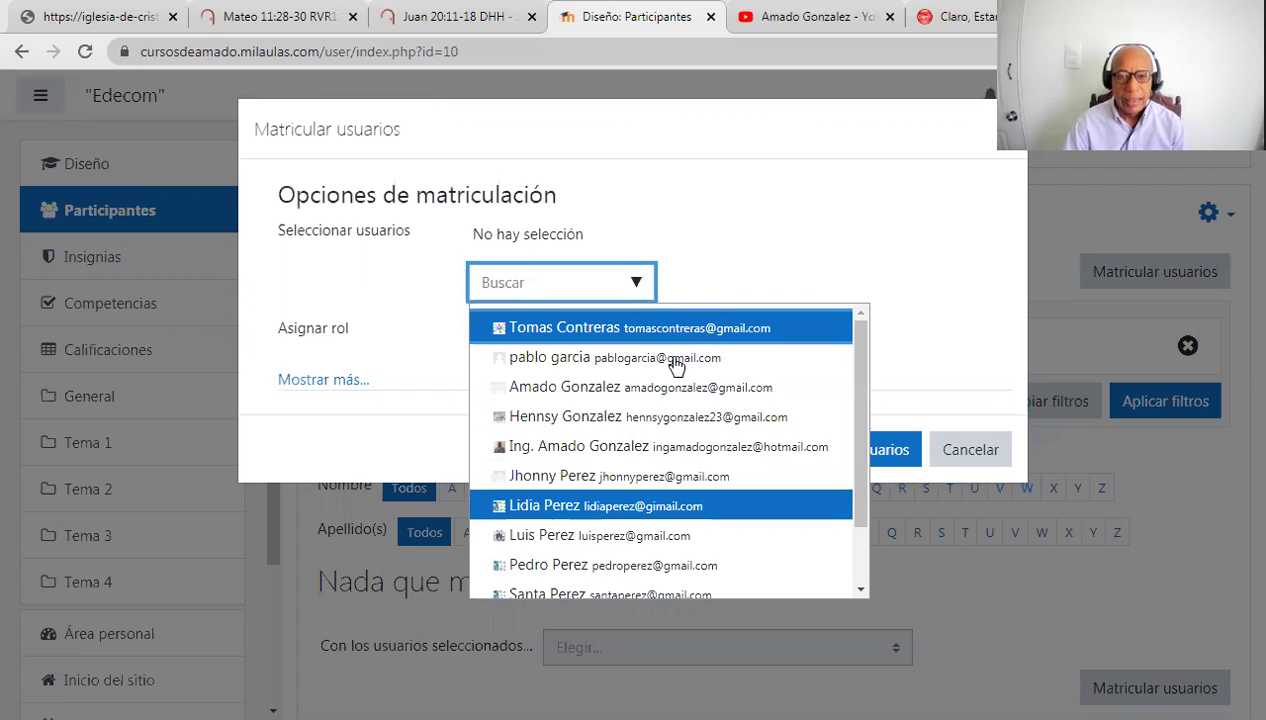
{"action": "left_click", "coordinate": [684, 291]}
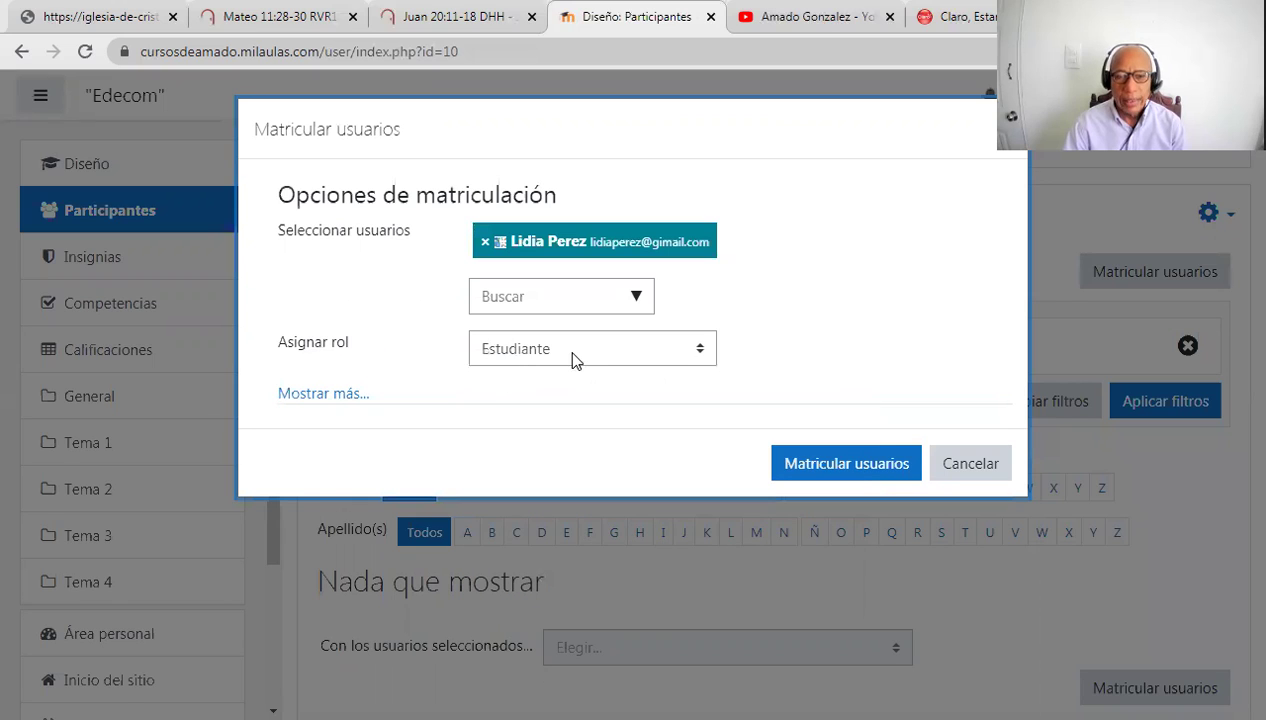
{"action": "left_click", "coordinate": [635, 300]}
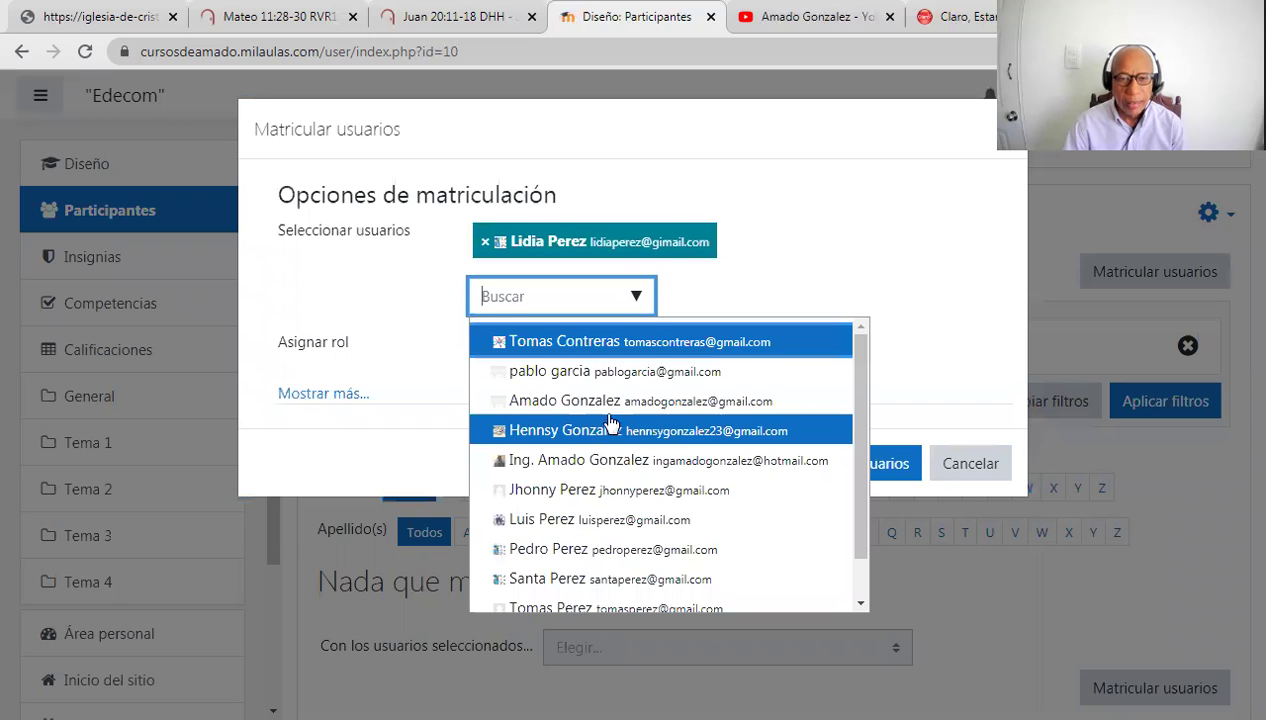
{"action": "left_click", "coordinate": [596, 433]}
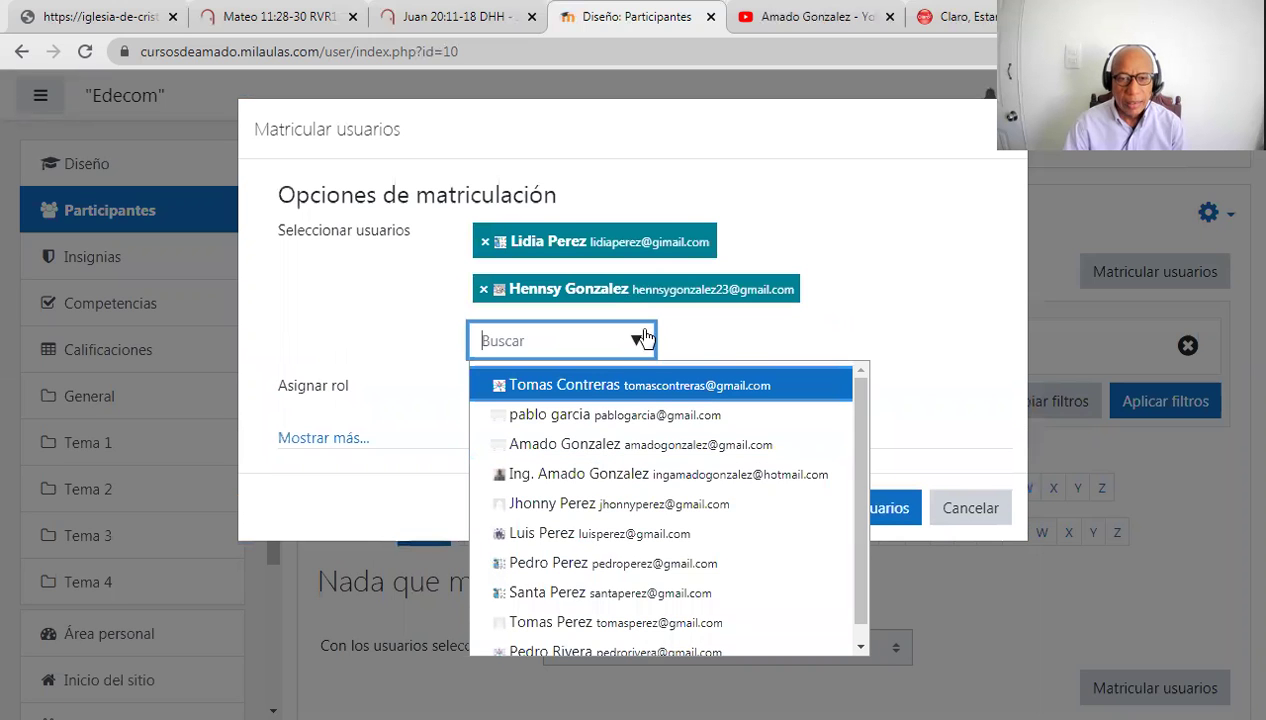
{"action": "left_click", "coordinate": [571, 538]}
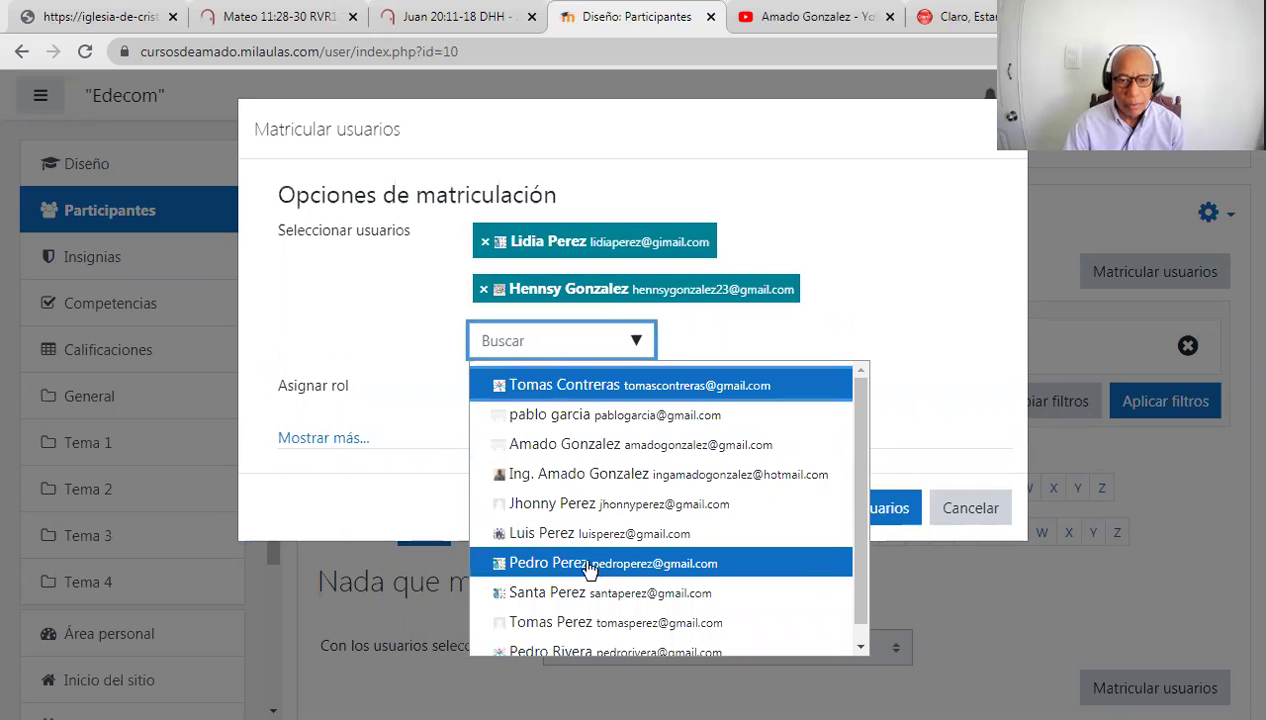
{"action": "left_click", "coordinate": [590, 564]}
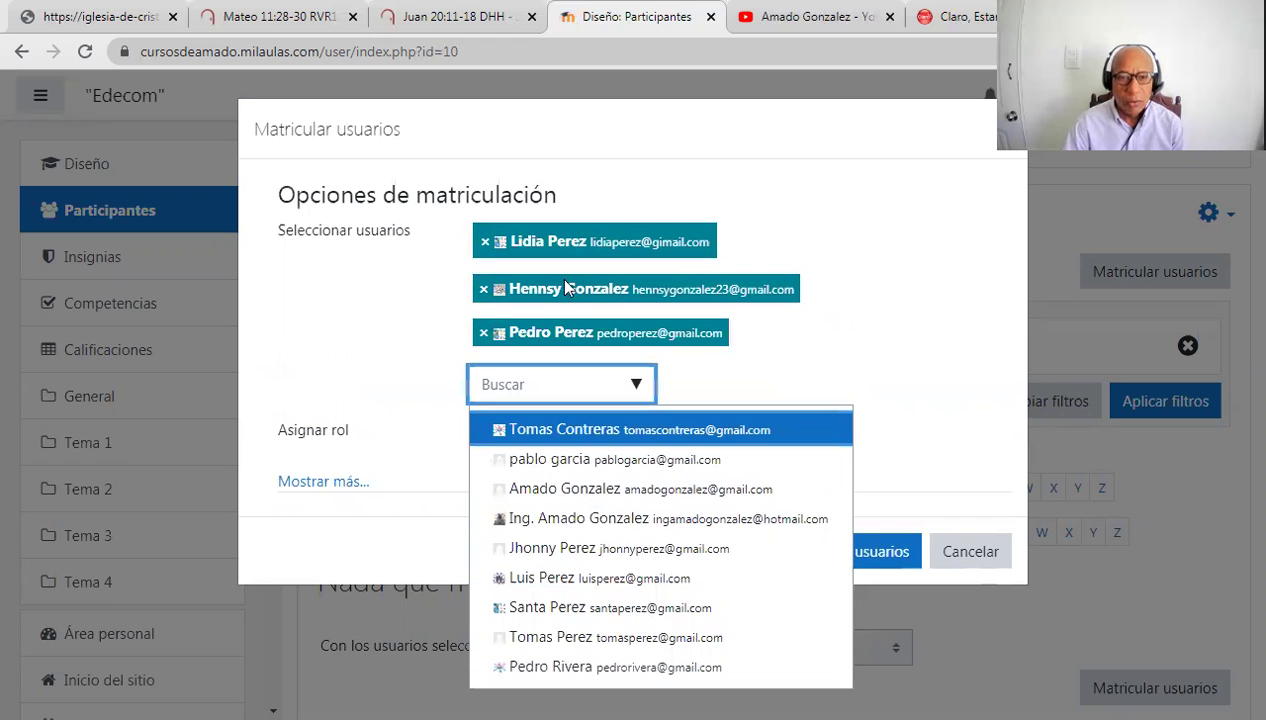
{"action": "left_click", "coordinate": [565, 287]}
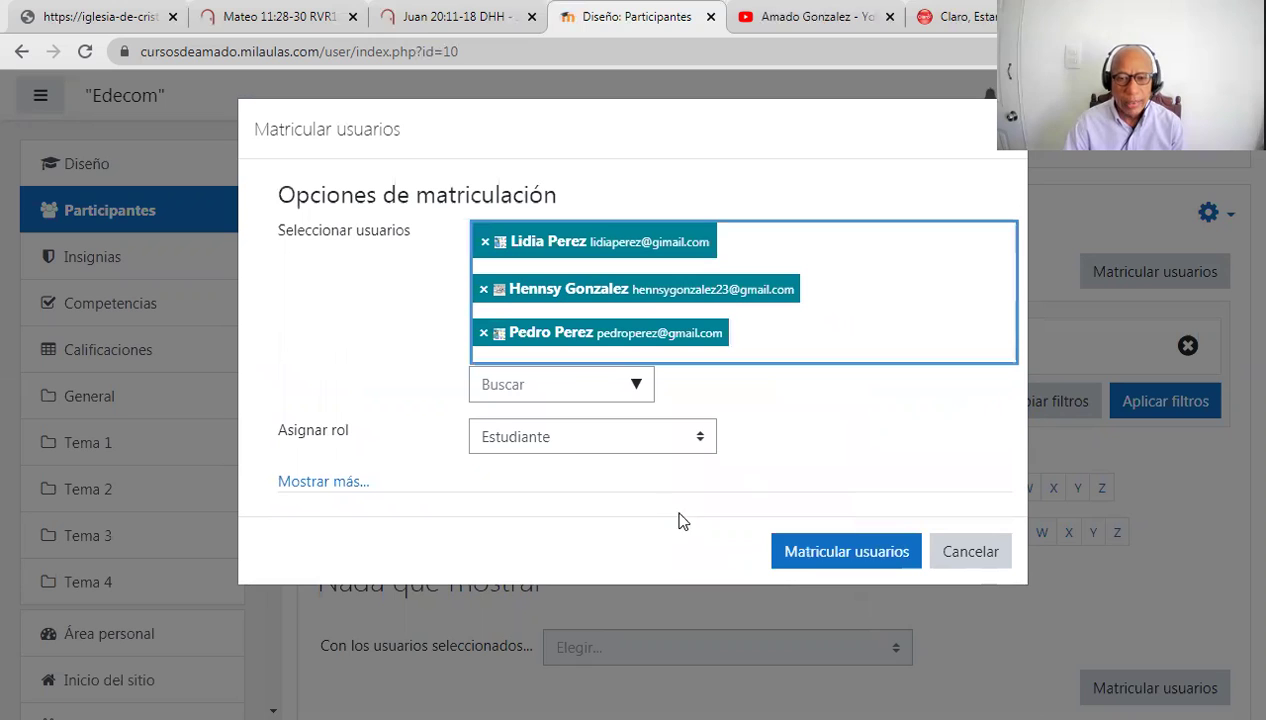
{"action": "left_click", "coordinate": [841, 556]}
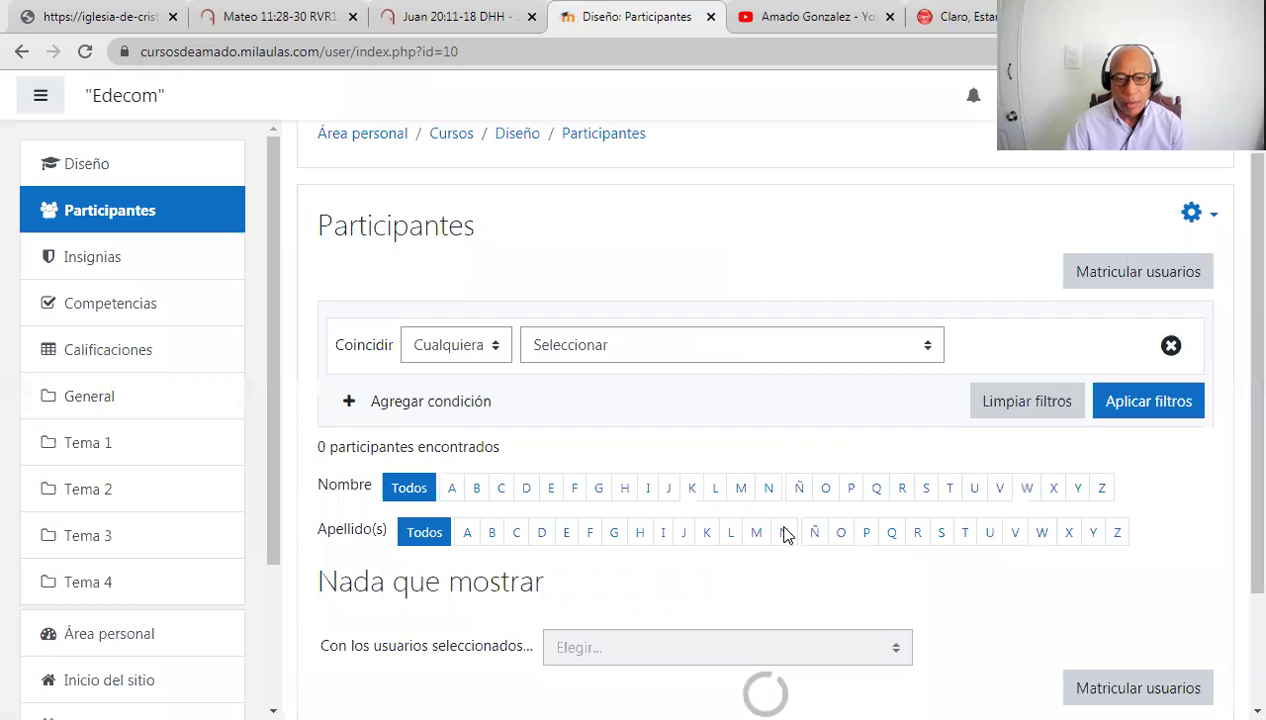
{"action": "scroll", "coordinate": [478, 640], "scroll_direction": "down", "scroll_amount": 3}
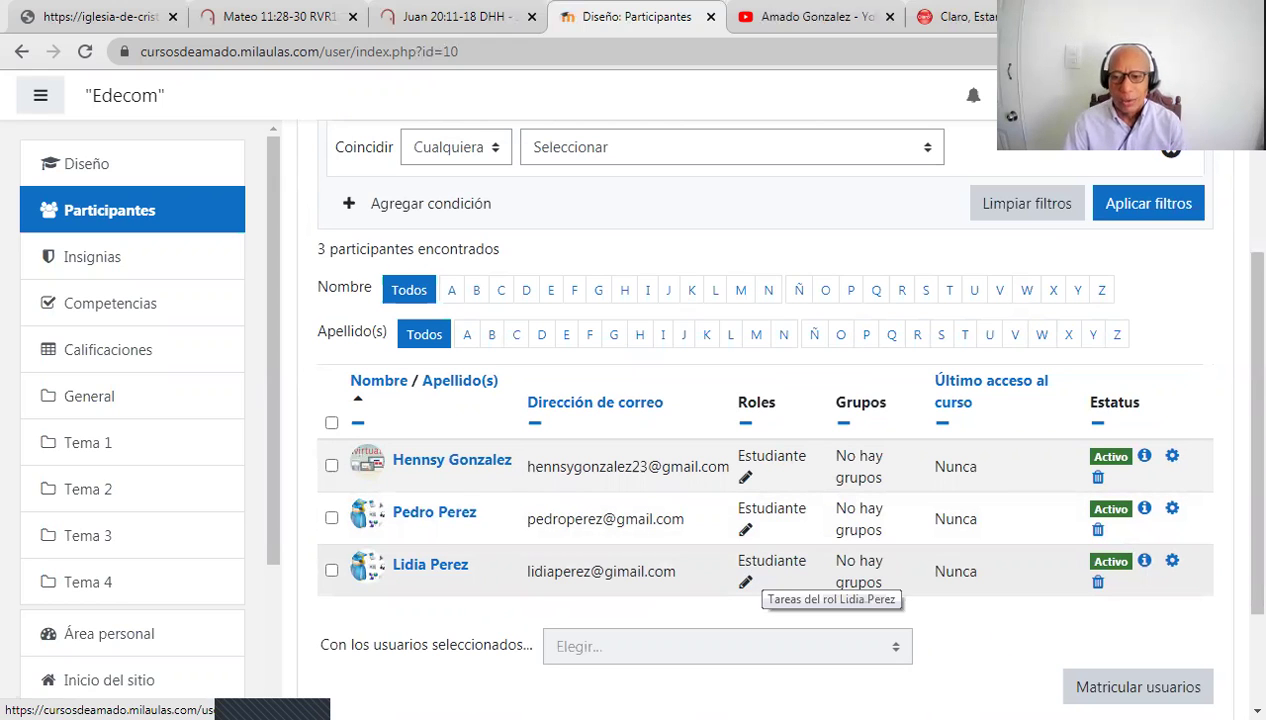
- Enrol the teacher user in Diseño Gráfico with the Profesor role
{"action": "left_click", "coordinate": [1138, 687]}
{"action": "left_click", "coordinate": [637, 285]}
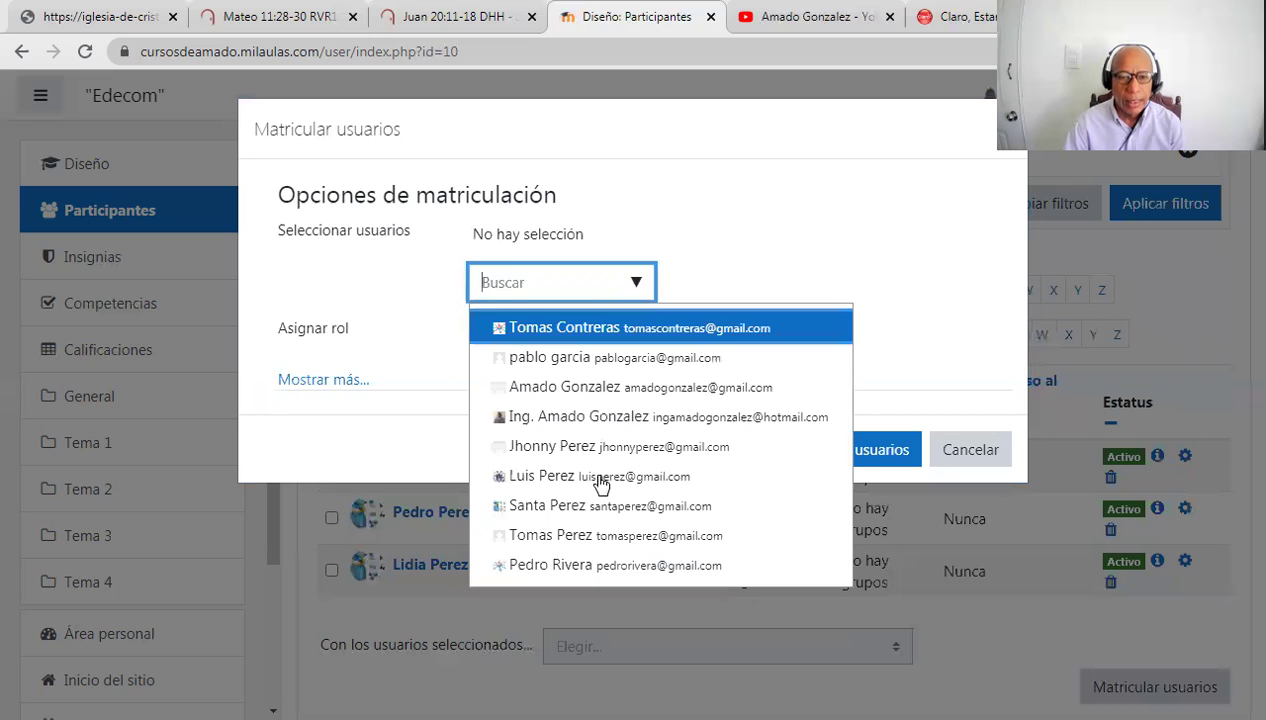
{"action": "left_click", "coordinate": [588, 545]}
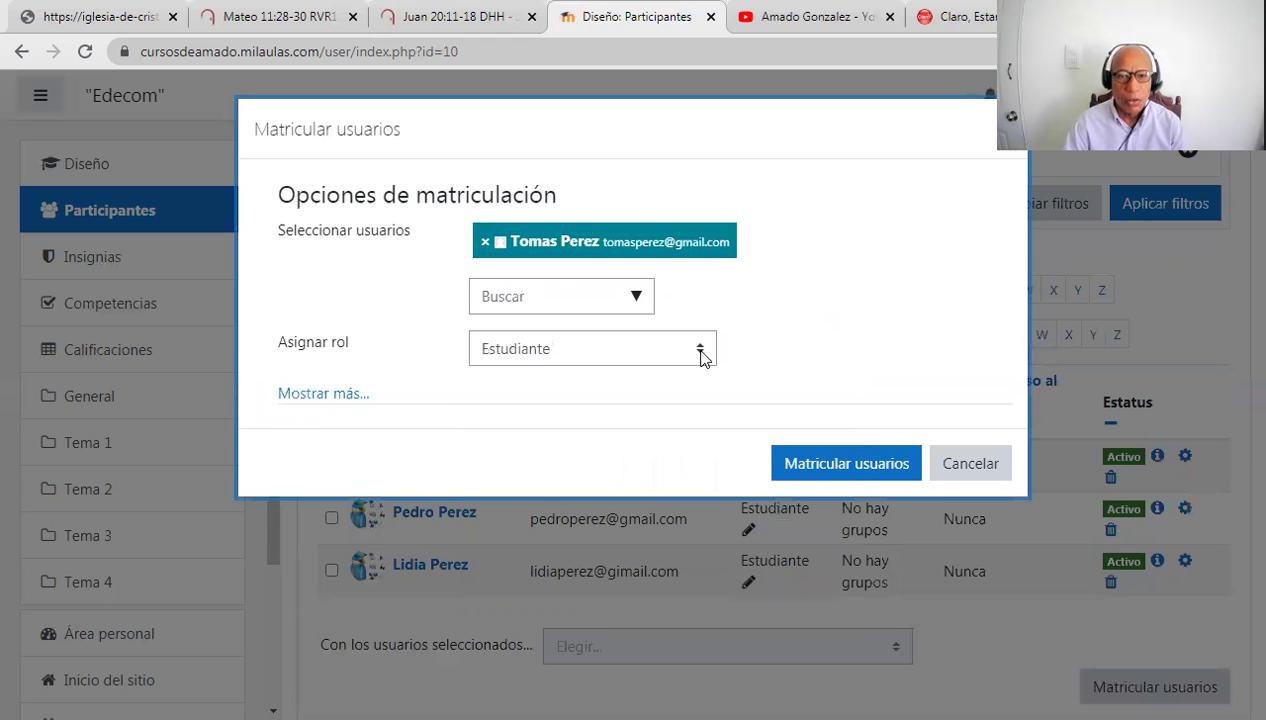
{"action": "left_click", "coordinate": [703, 354]}
{"action": "left_click", "coordinate": [549, 407]}
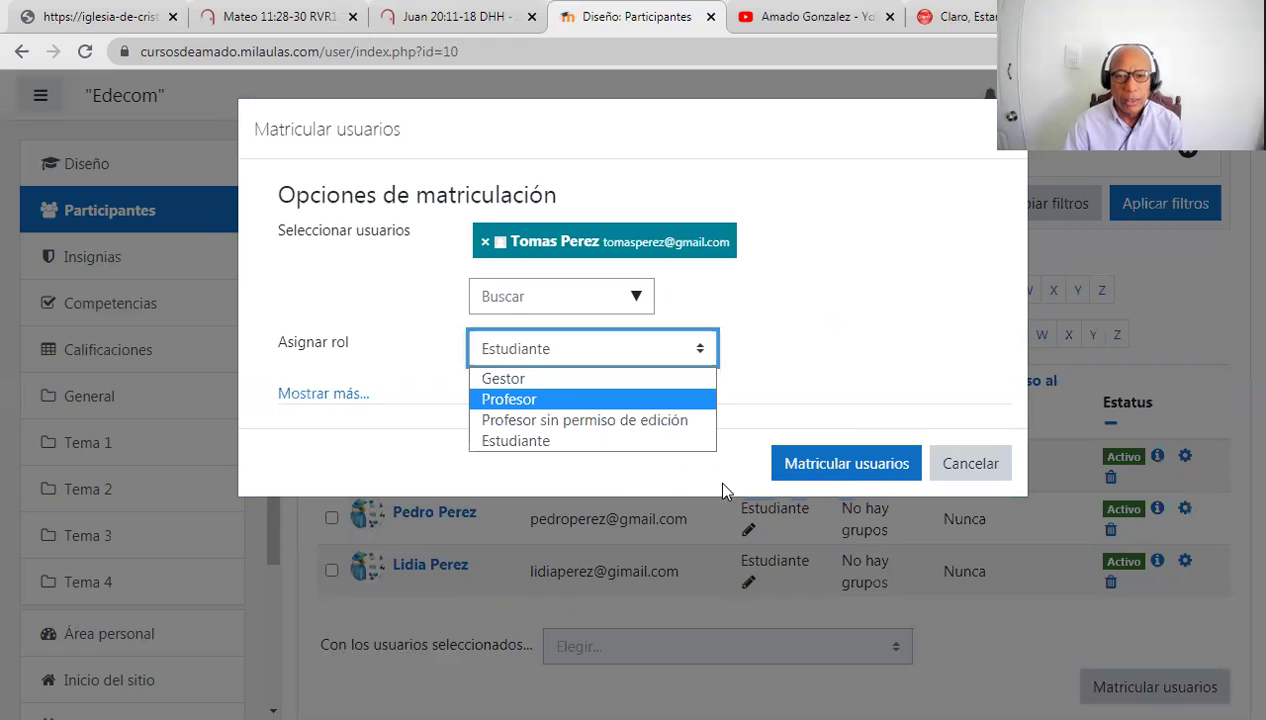
{"action": "left_click", "coordinate": [818, 467]}
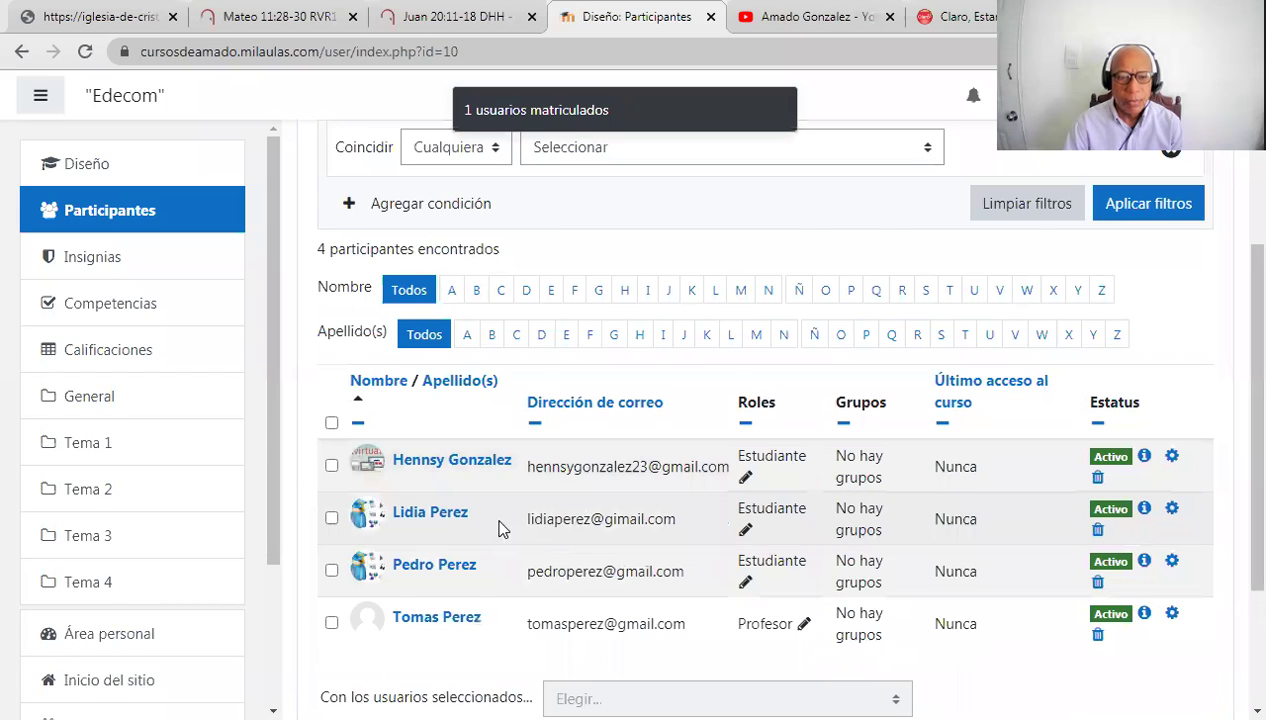
{"action": "scroll", "coordinate": [497, 525], "scroll_direction": "down", "scroll_amount": 2}
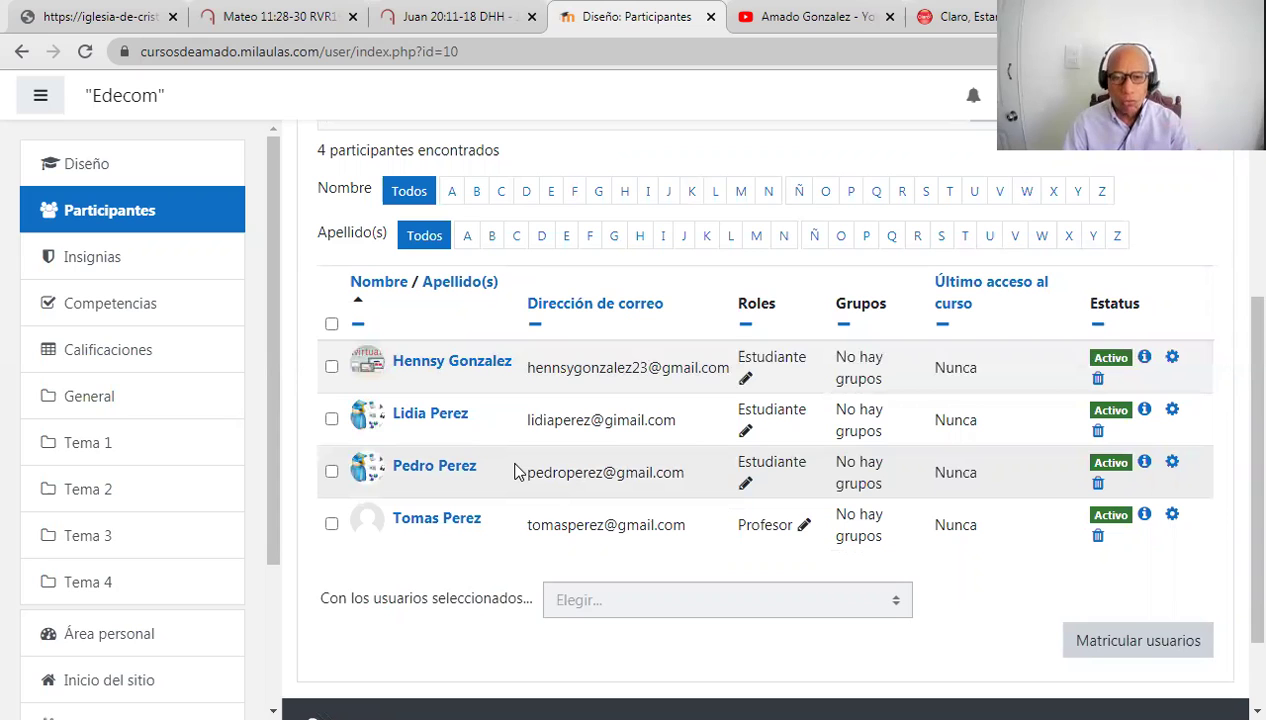
{"action": "scroll", "coordinate": [495, 400], "scroll_direction": "up", "scroll_amount": 3}
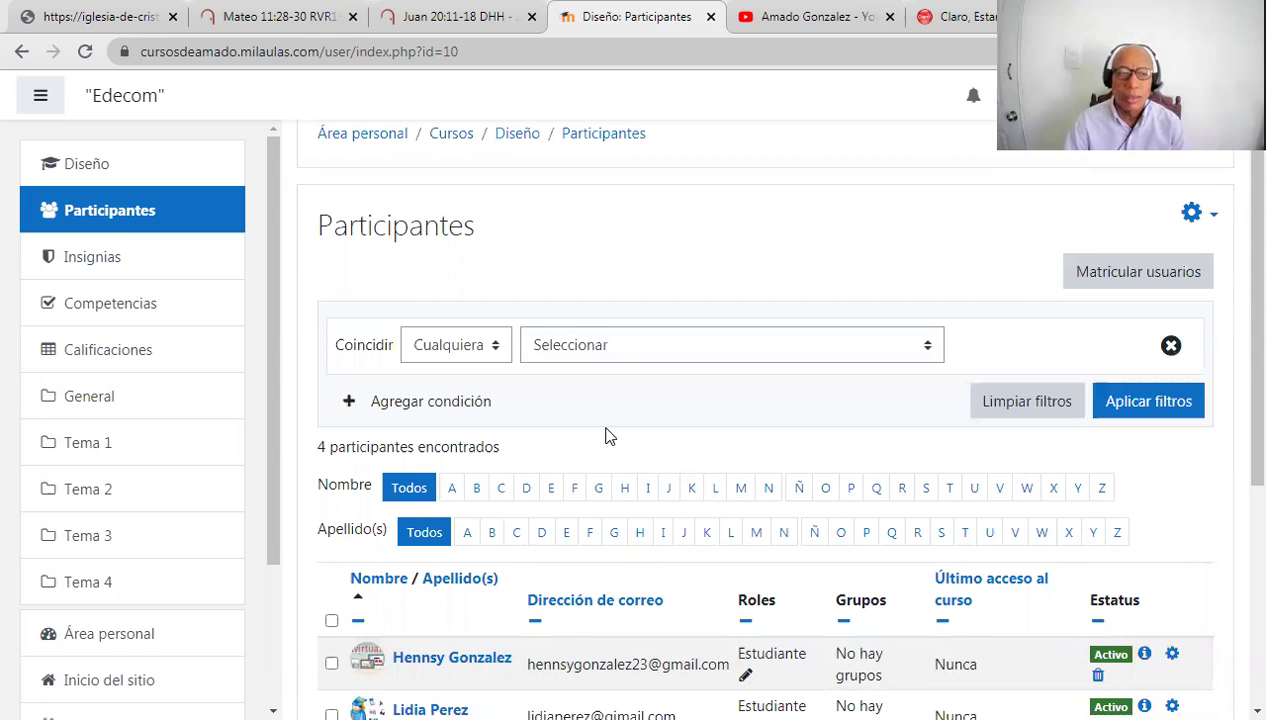
{"action": "scroll", "coordinate": [350, 460], "scroll_direction": "down", "scroll_amount": 1}
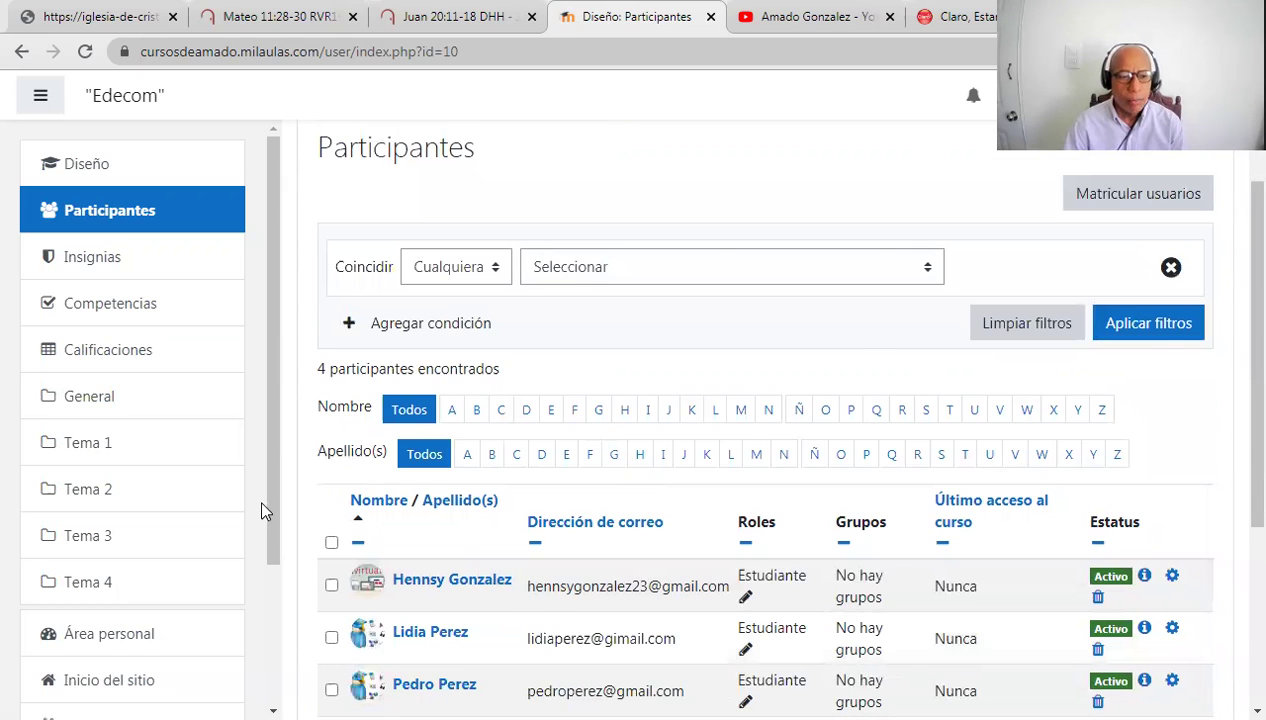
{"action": "scroll", "coordinate": [258, 497], "scroll_direction": "down", "scroll_amount": 2}
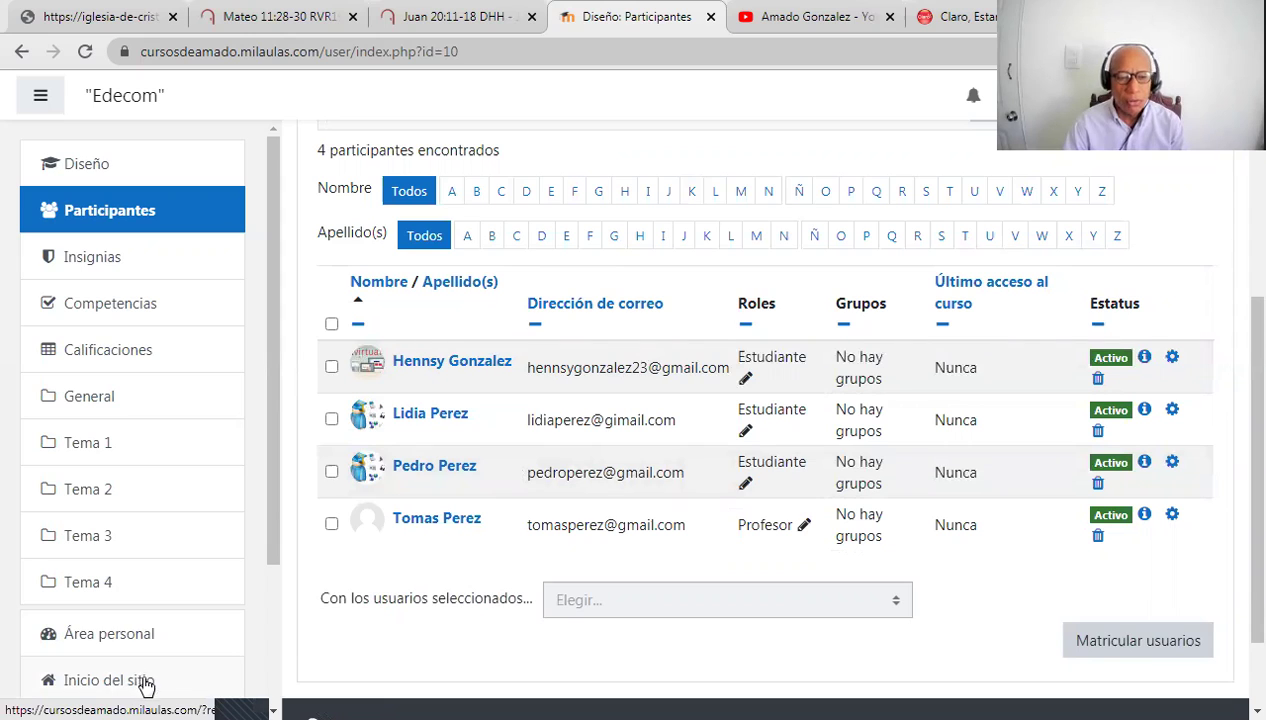
- Go back to Inicio del sitio and open Diseño Gráfico from Cursos disponibles
{"action": "left_click", "coordinate": [212, 677]}
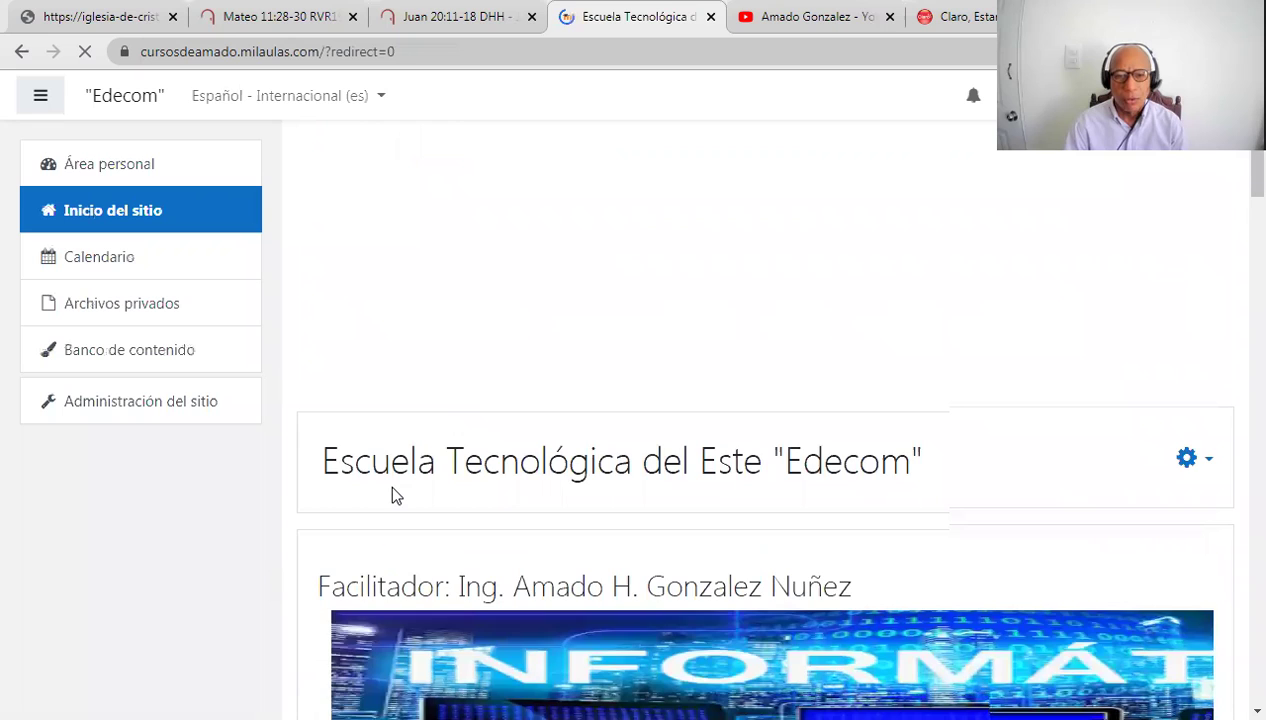
{"action": "scroll", "coordinate": [393, 489], "scroll_direction": "down", "scroll_amount": 15}
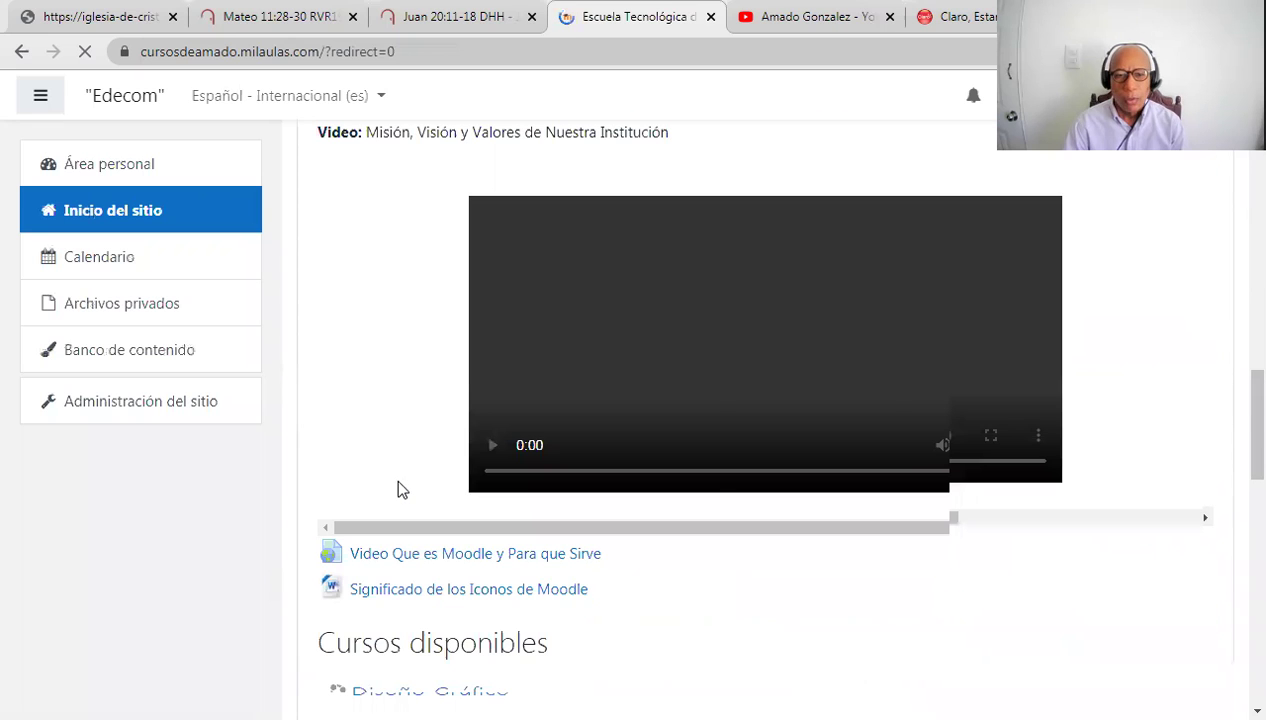
{"action": "scroll", "coordinate": [370, 350], "scroll_direction": "down", "scroll_amount": 4}
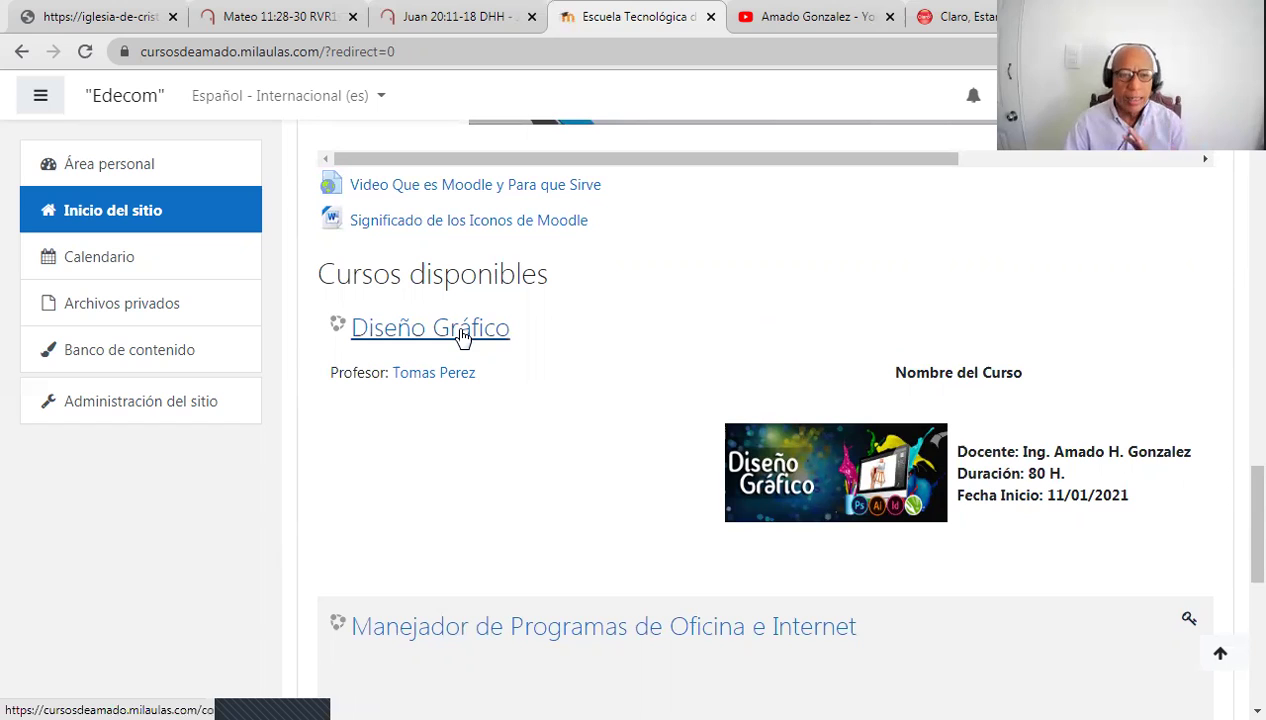
{"action": "left_click", "coordinate": [462, 336]}
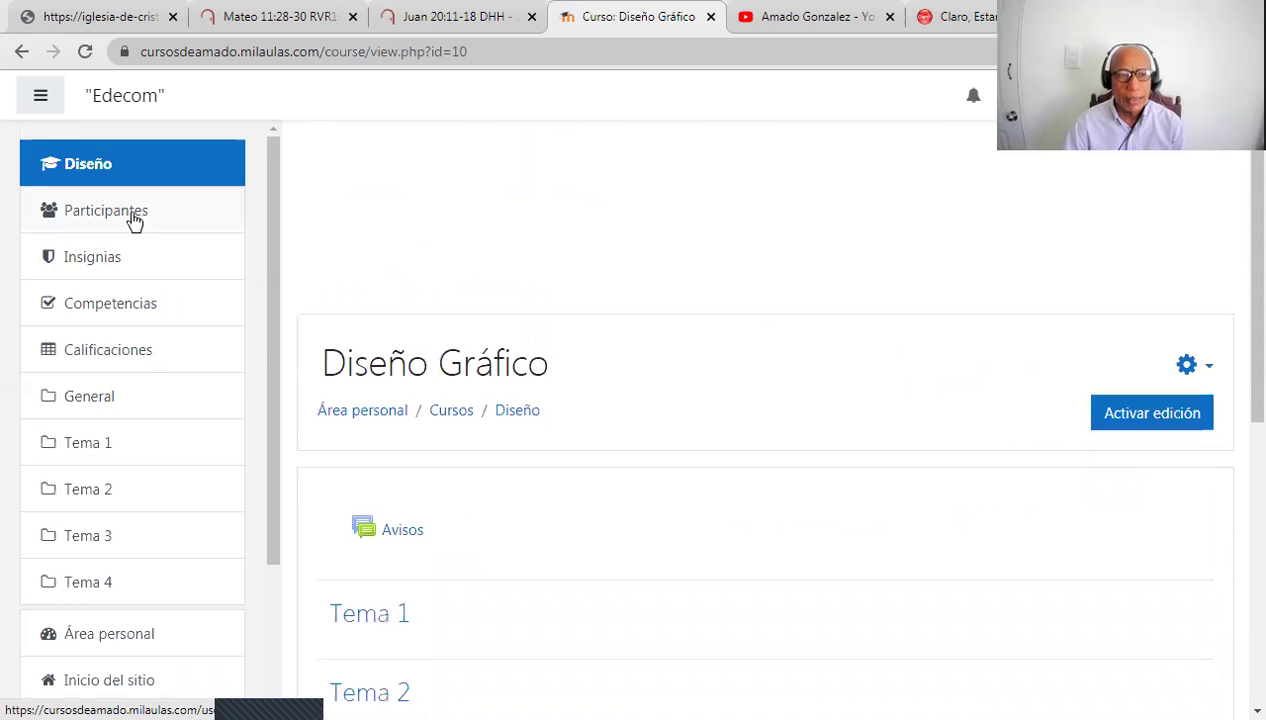
- Open the Diseño Gráfico Participantes list to check the three Estudiante and one Profesor enrolled
{"action": "left_click", "coordinate": [133, 218]}
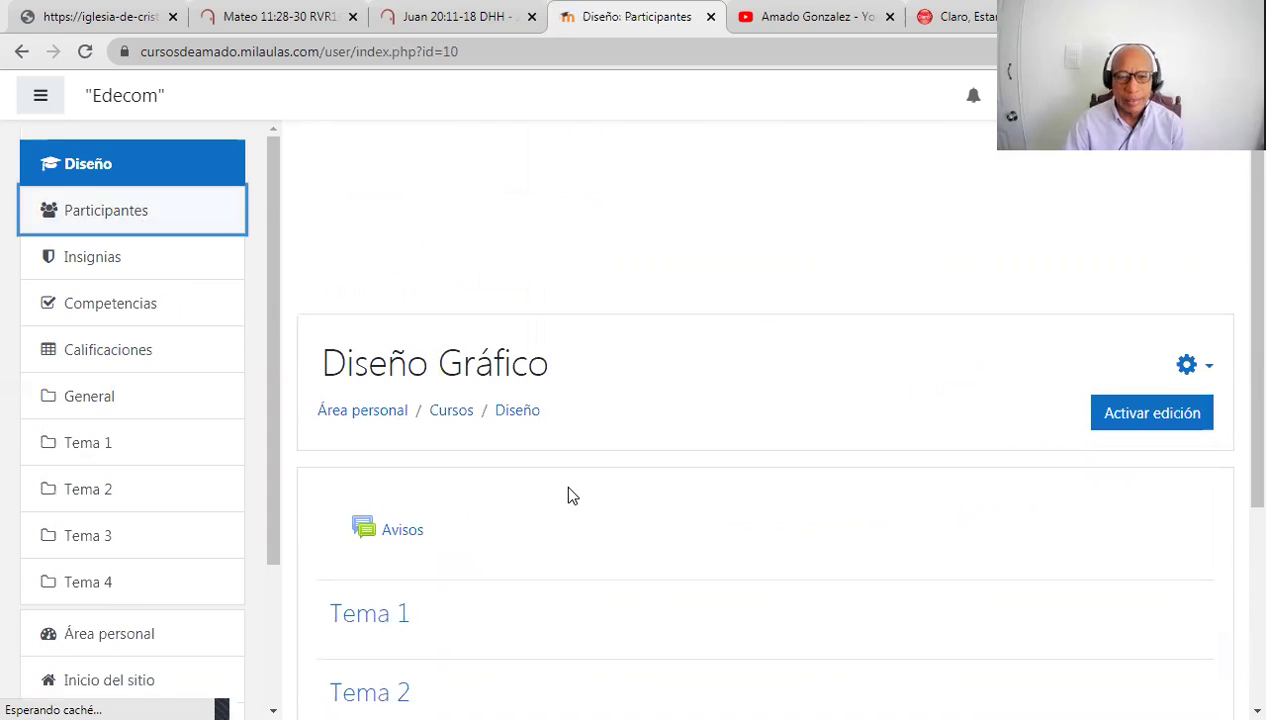
{"action": "scroll", "coordinate": [363, 359], "scroll_direction": "down", "scroll_amount": 2}
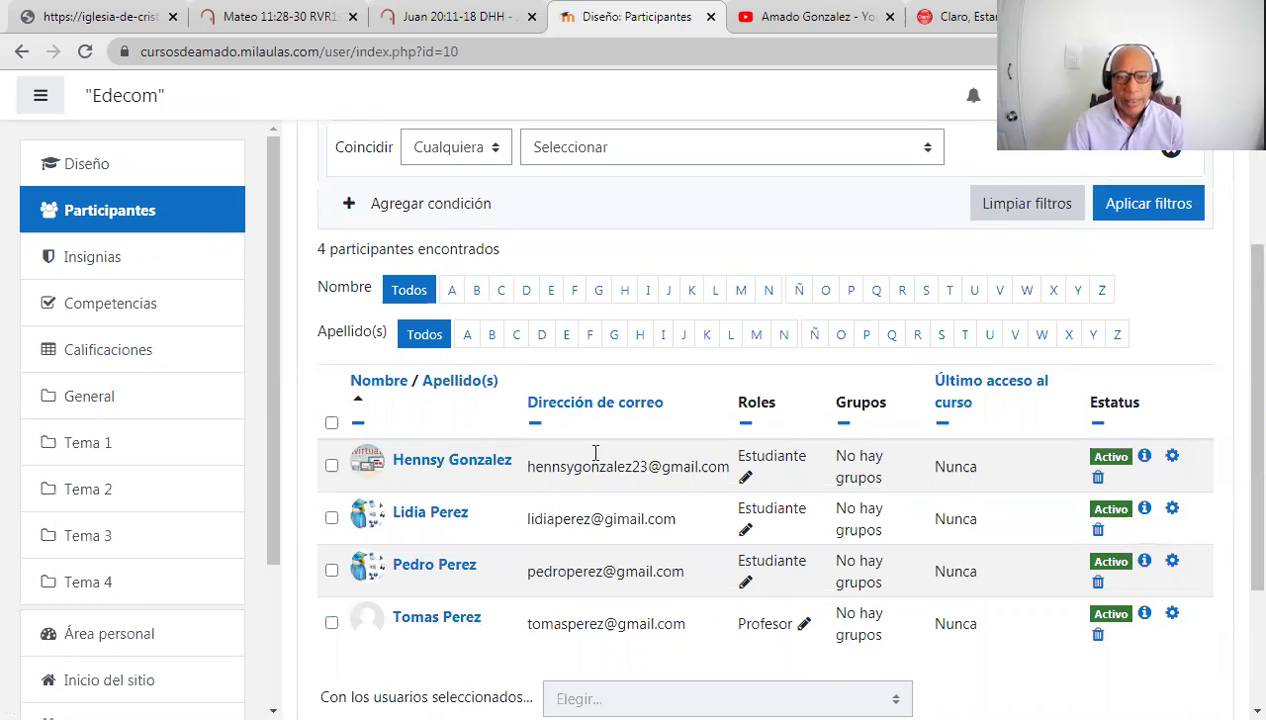
{"action": "scroll", "coordinate": [590, 450], "scroll_direction": "down", "scroll_amount": 1}
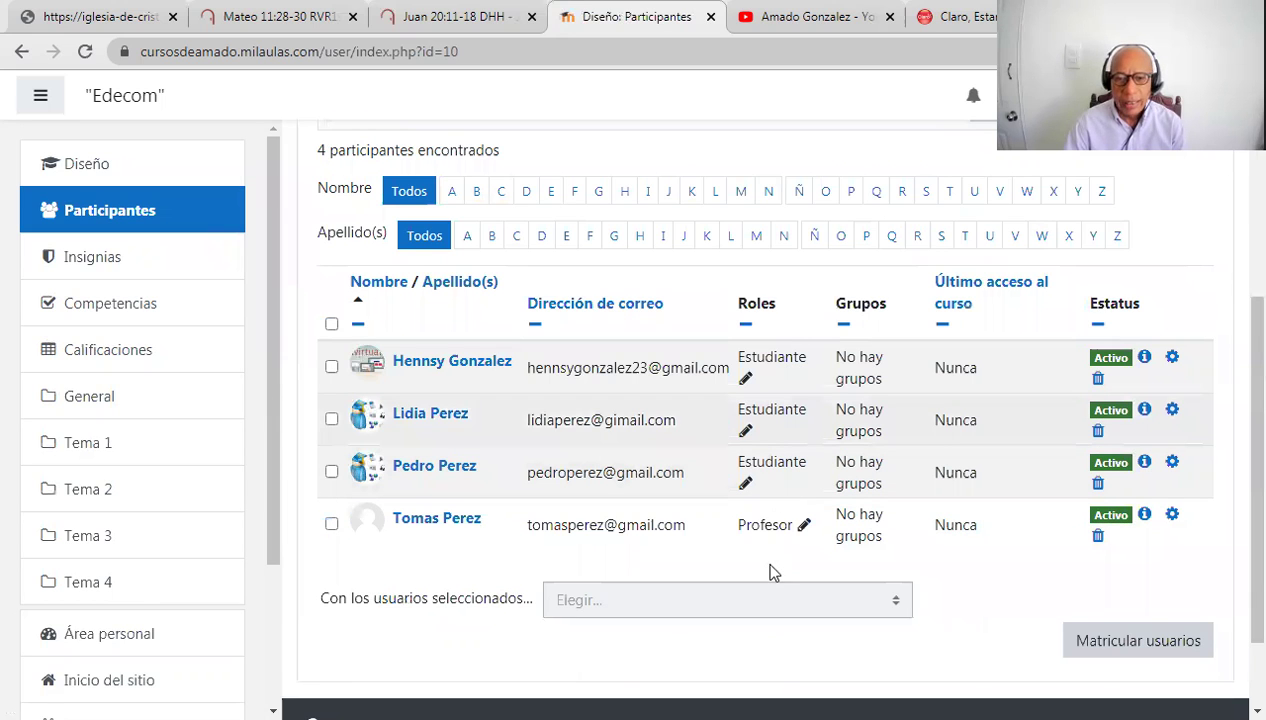